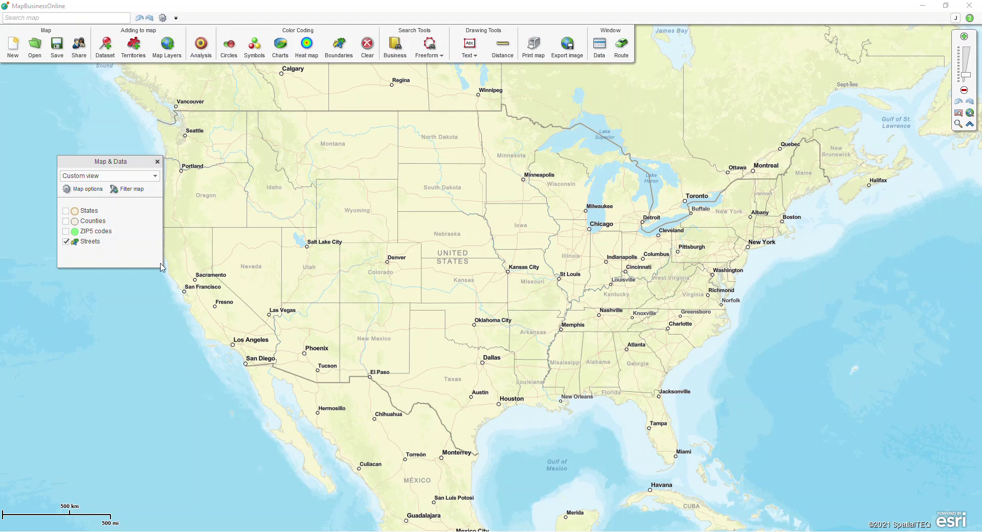
Look through the map layers available for adding, down to US 3-digit ZIP codes
left_click(162, 57)
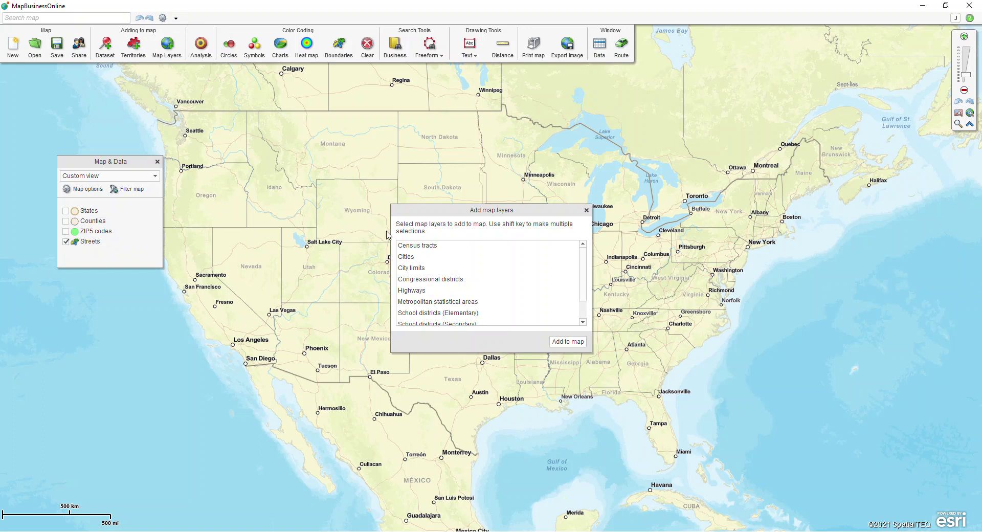
scroll(500, 285, "down", 1)
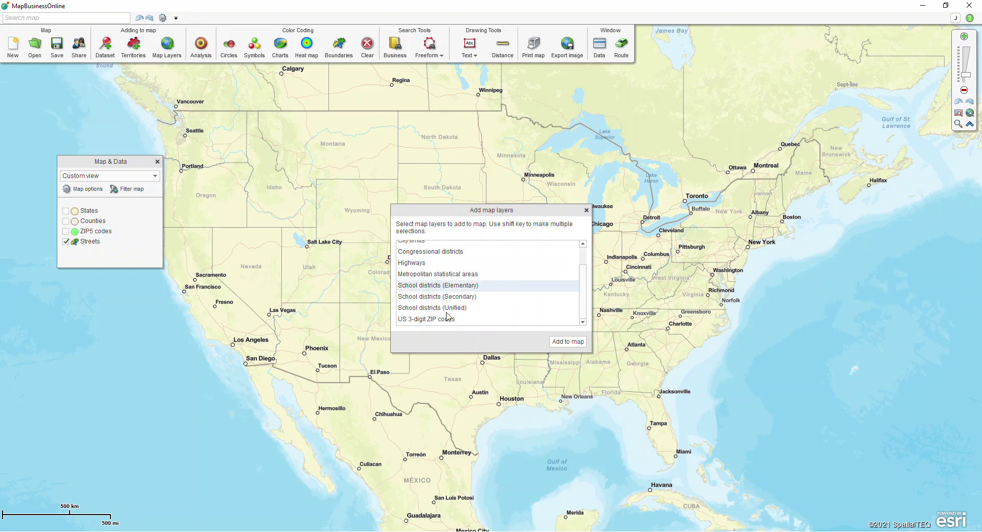
left_click(425, 319)
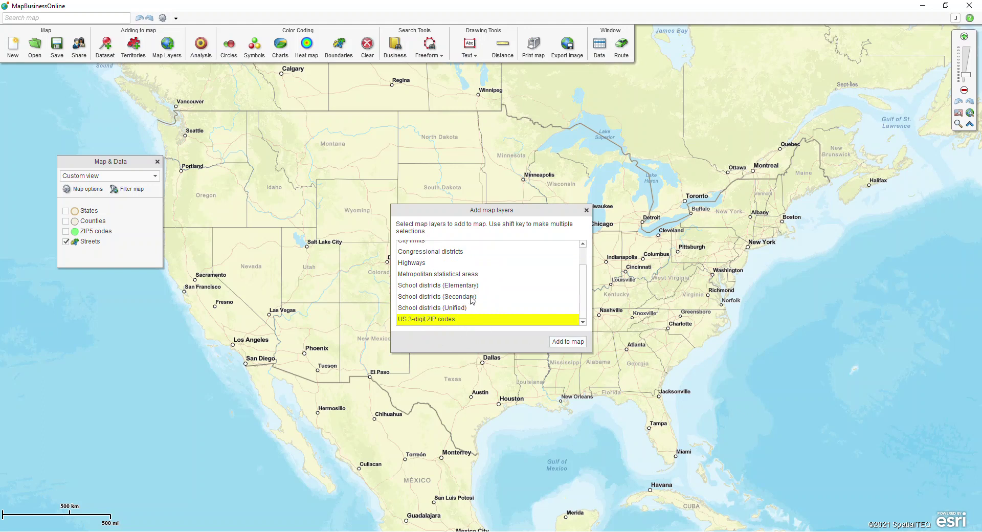
left_click(587, 210)
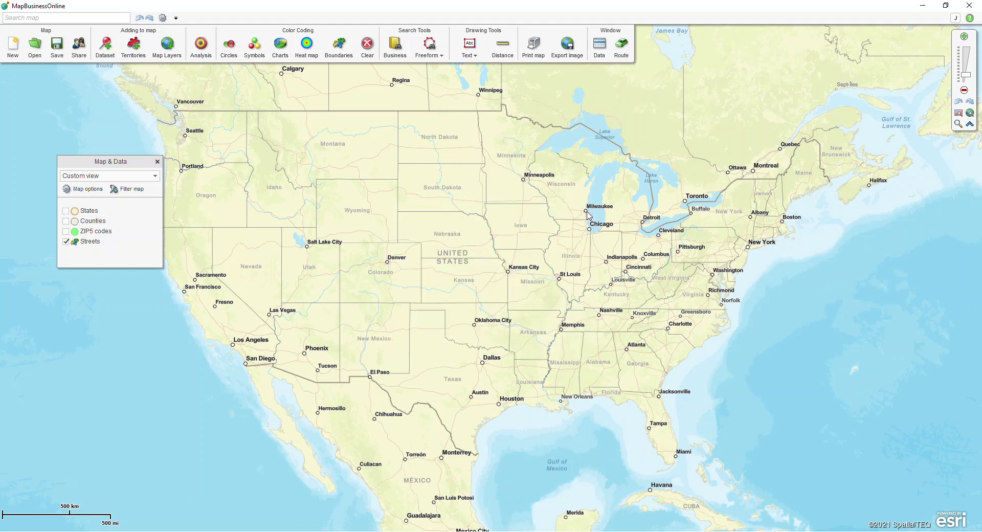
Review the general map options and the settings that allow territories, regions and divisions to intersect
mouse_move(115, 161)
left_mouse_down()
mouse_move(110, 189)
mouse_move(141, 174)
mouse_move(120, 176)
left_mouse_up()
left_click(92, 205)
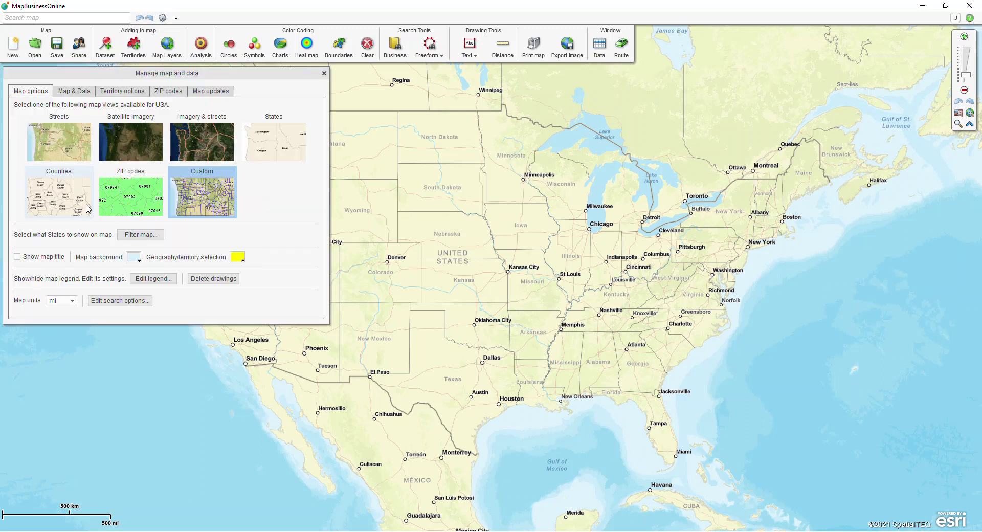
left_click(117, 93)
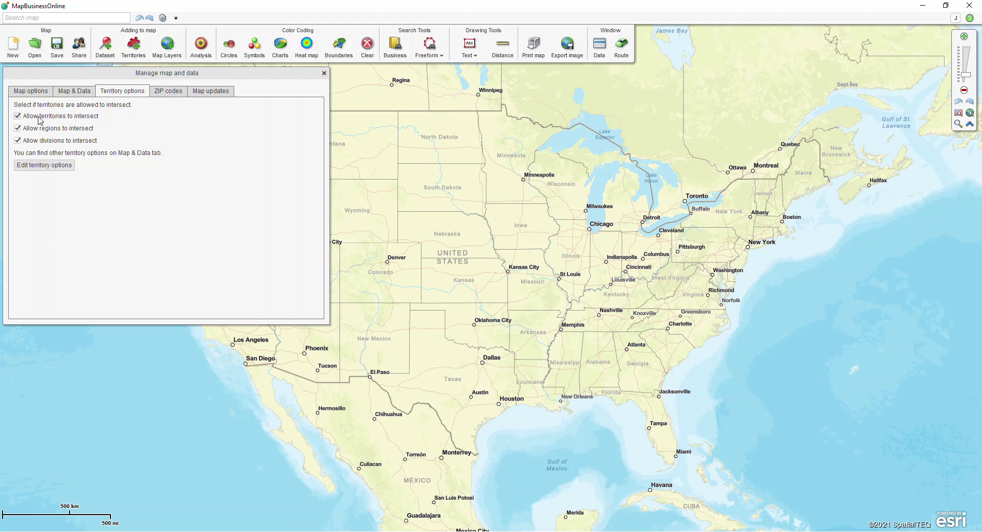
left_click(324, 74)
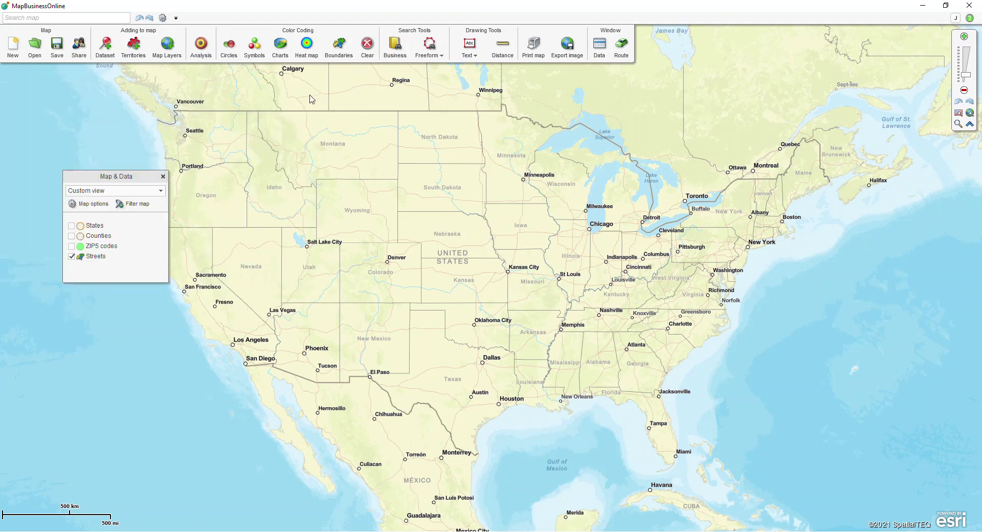
Show the ZIP5 codes and States layers and set the States outline colour to black
left_click(71, 246)
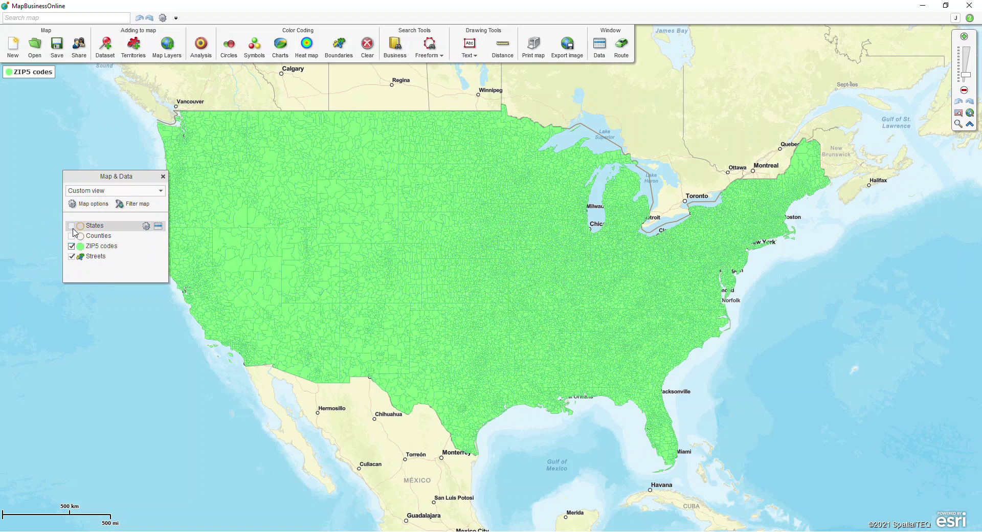
left_click(72, 226)
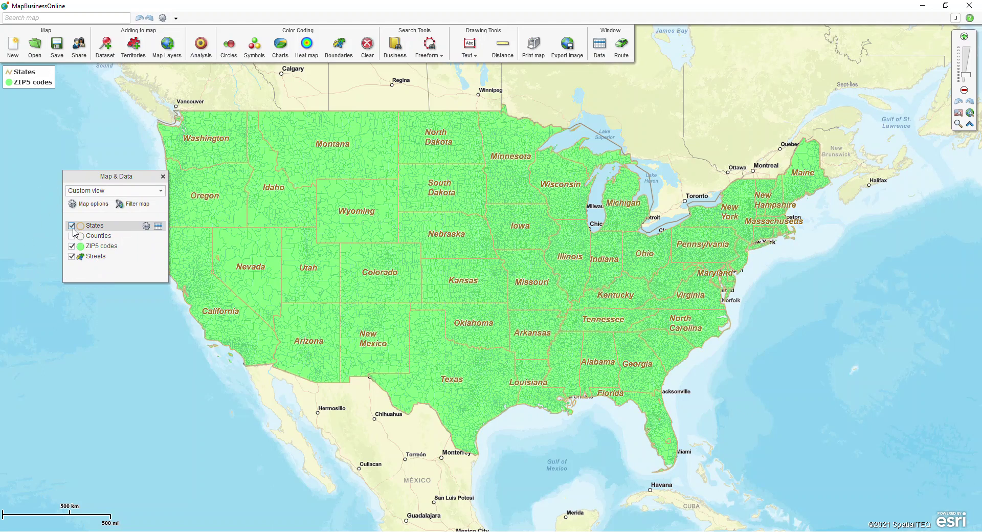
left_click(146, 227)
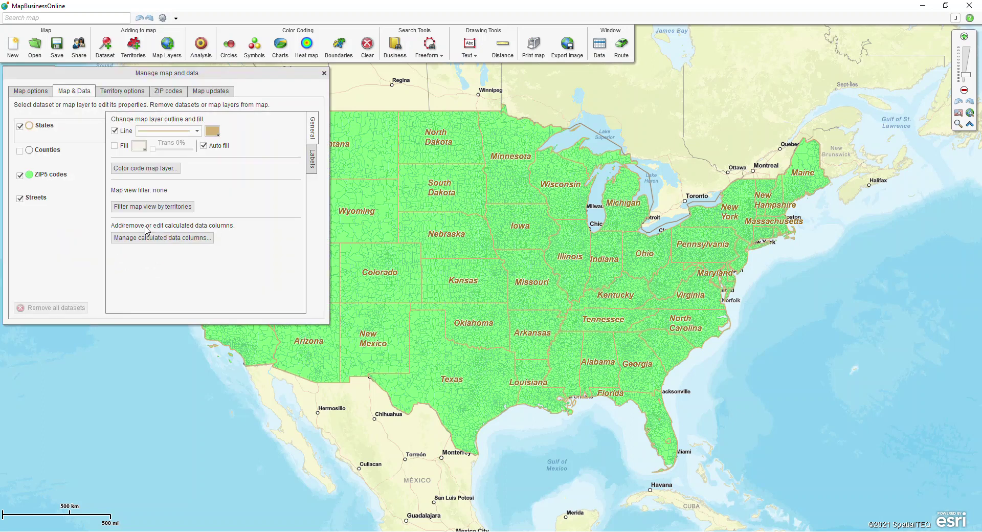
left_click(219, 135)
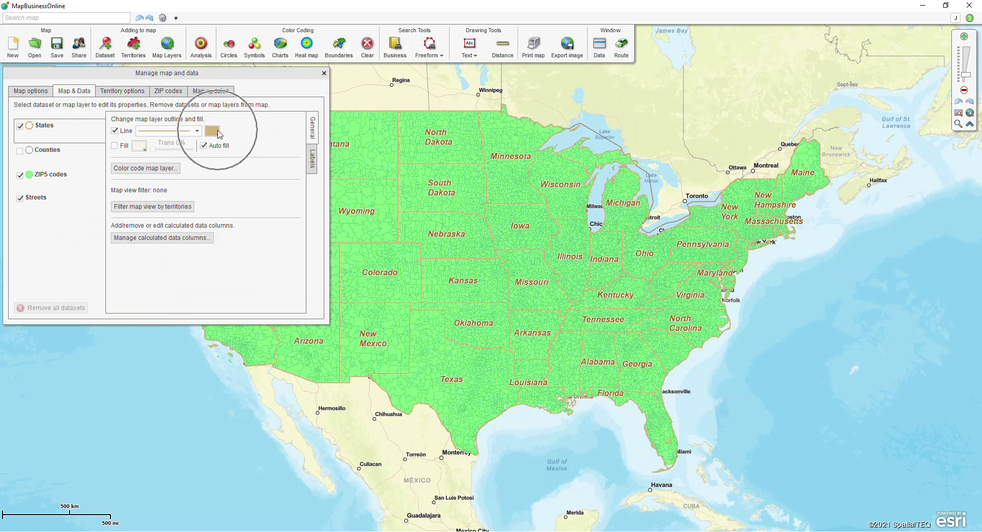
left_click(222, 164)
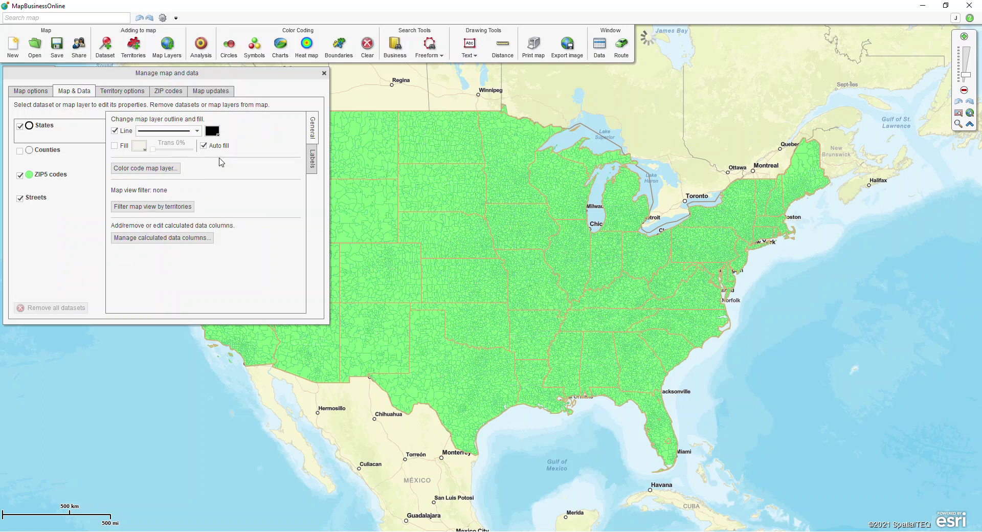
Set the States auto-labels to Normal size and black text
left_click(310, 164)
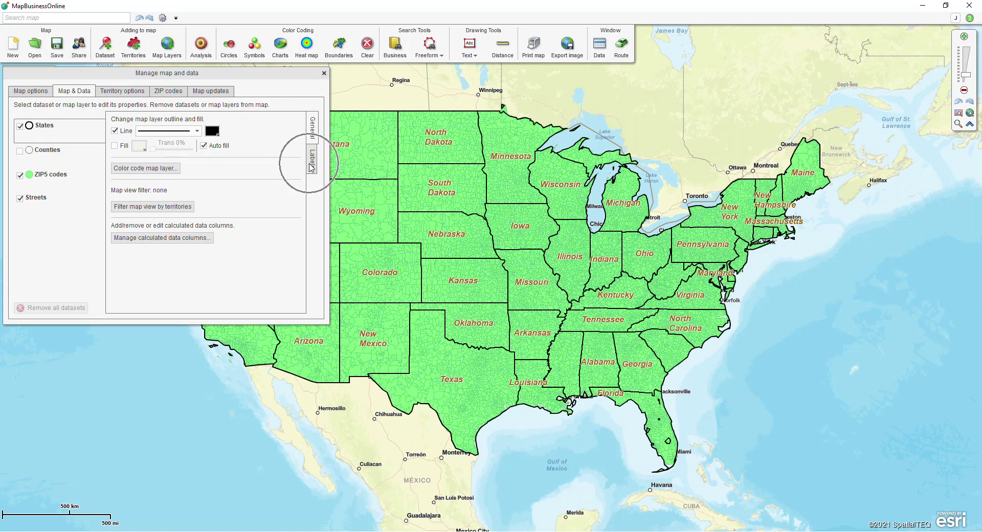
left_click(139, 233)
left_click(130, 251)
left_click(180, 234)
left_click(179, 261)
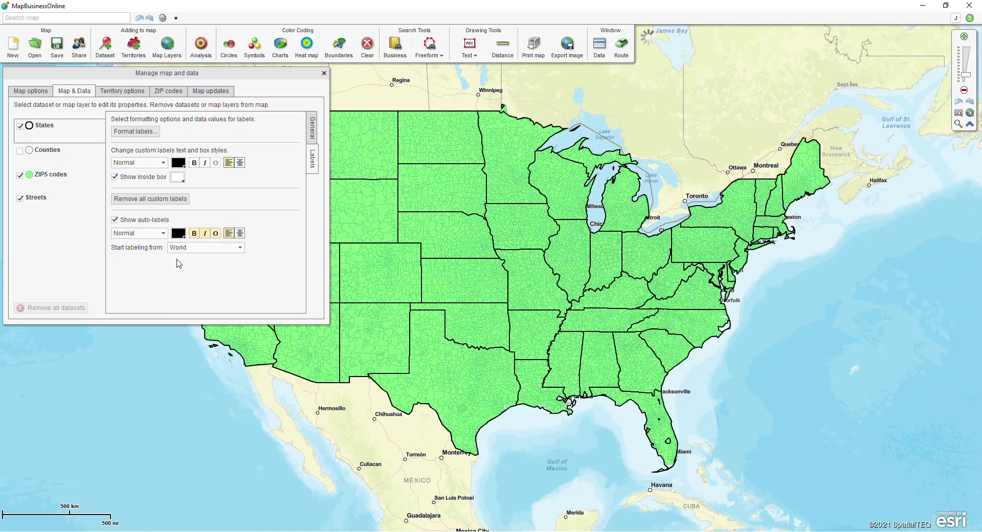
Set the fill transparency of the ZIP5 codes layer to 90%
left_click(76, 183)
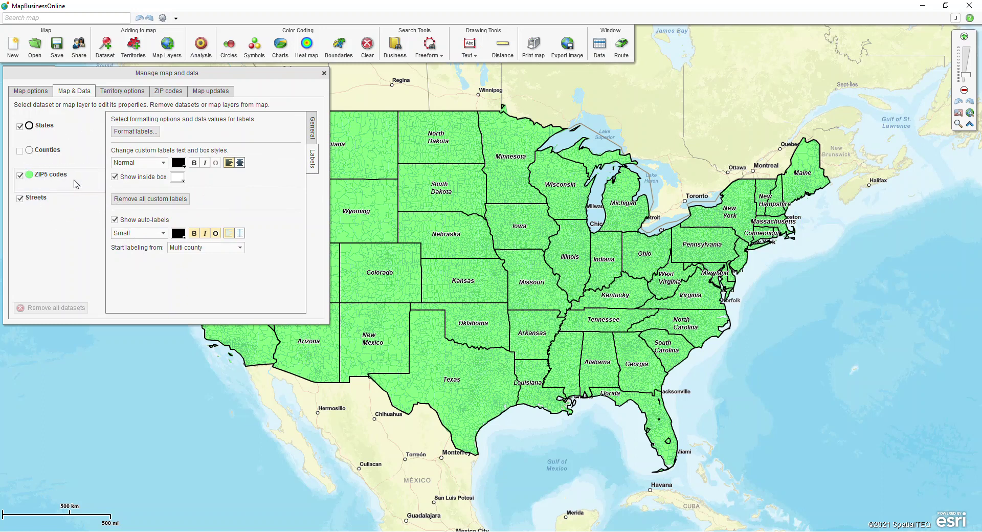
left_click(313, 131)
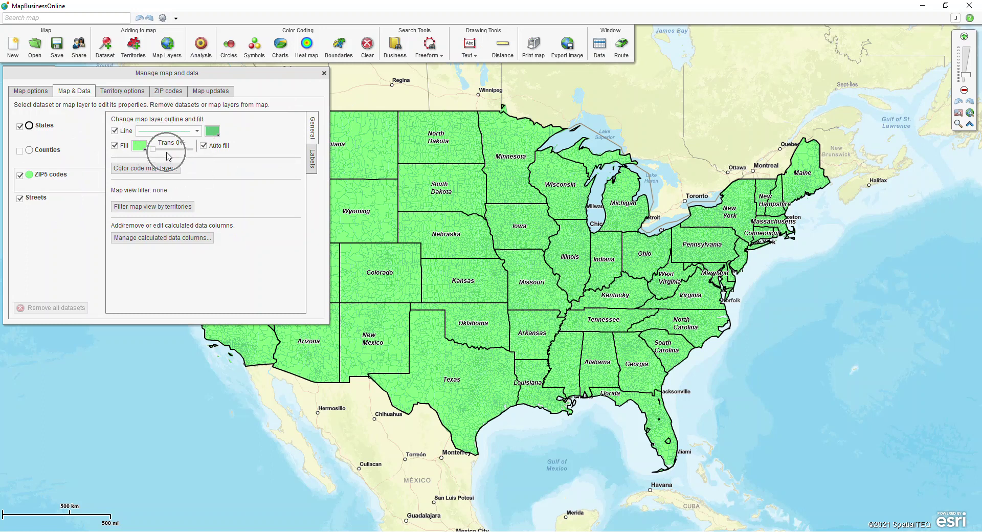
left_click_drag(154, 151, 193, 155)
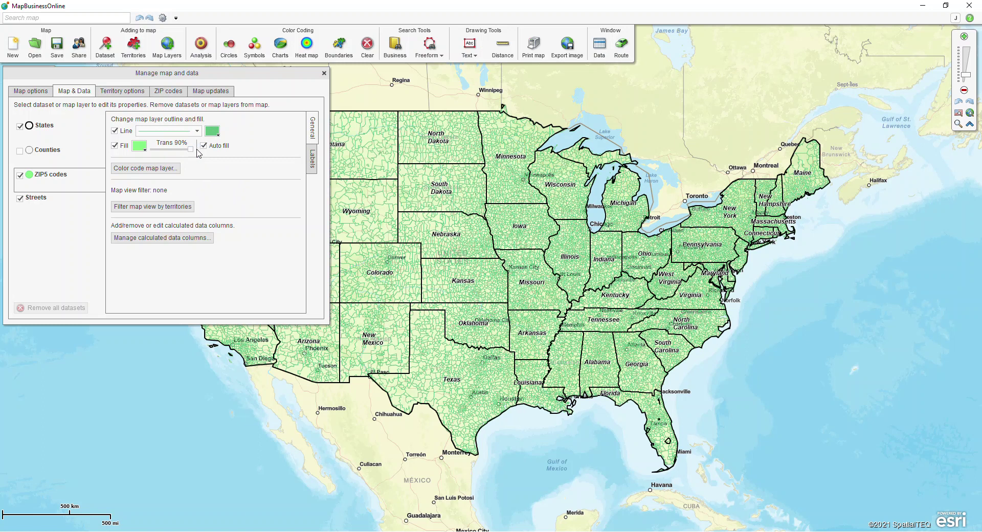
left_click(324, 73)
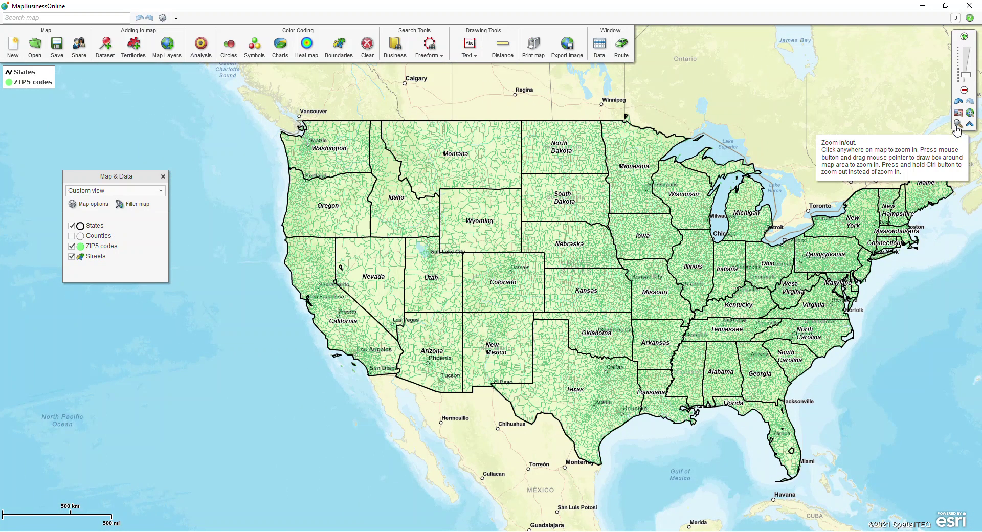
Create a territory named Portland 1 from ZIP code 97211 in Portland, Oregon
left_click(956, 127)
left_click(957, 127)
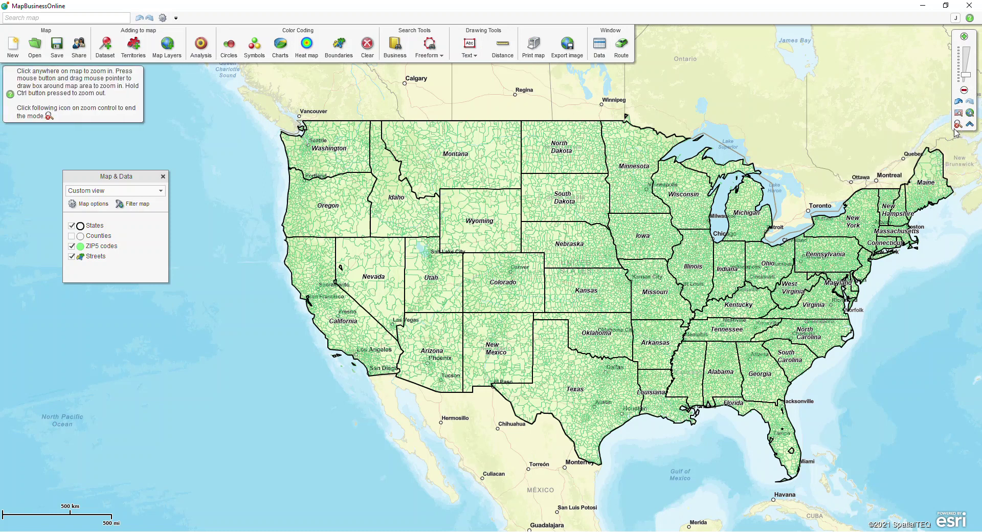
left_click_drag(250, 154, 407, 263)
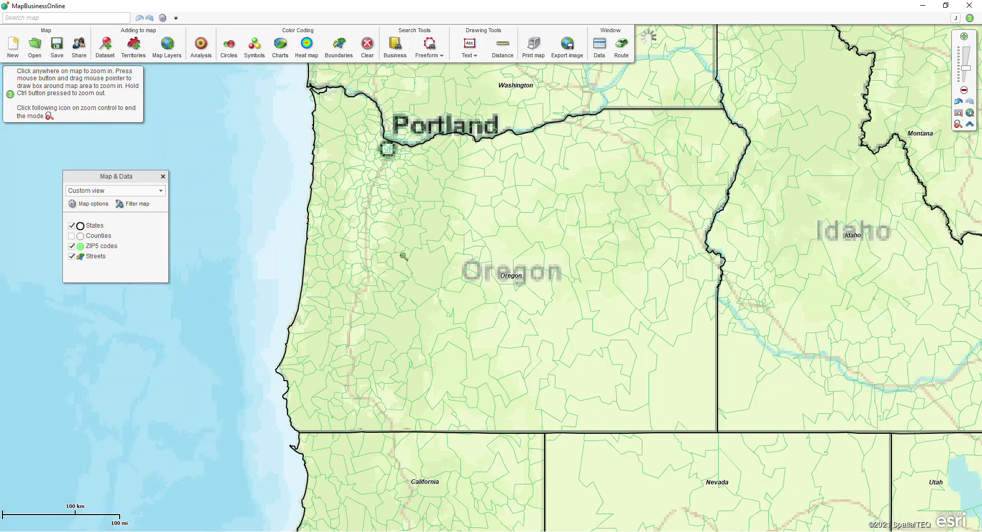
left_click_drag(340, 121, 439, 180)
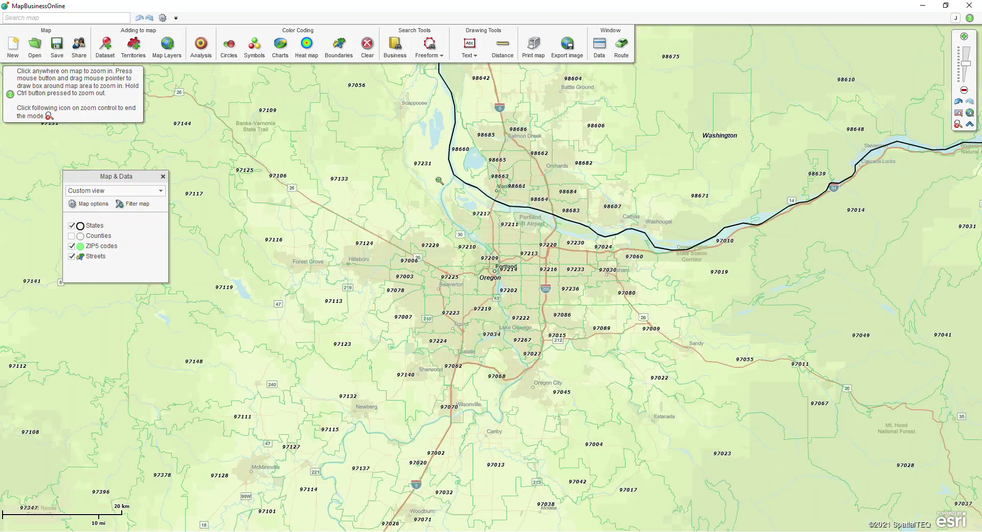
left_click_drag(240, 174, 692, 410)
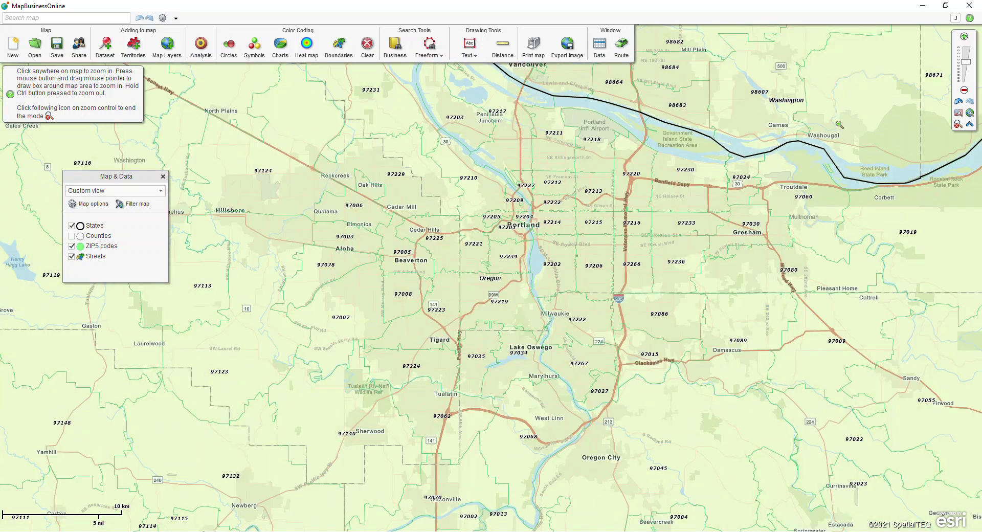
left_click(958, 124)
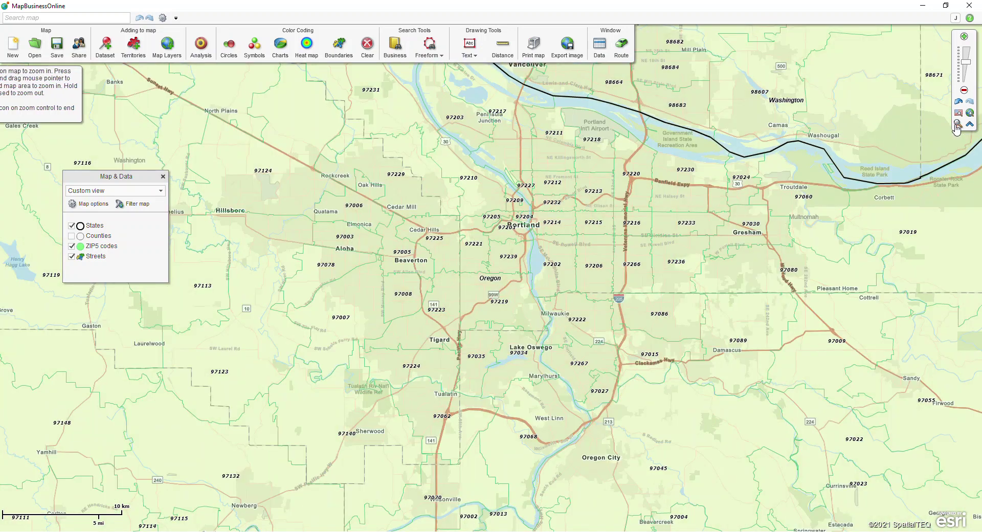
left_click(548, 162)
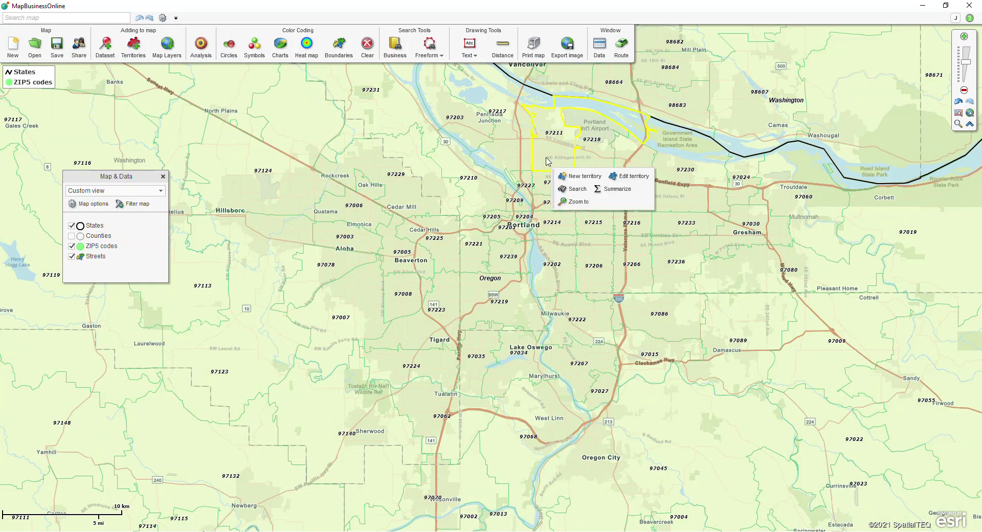
left_click(582, 178)
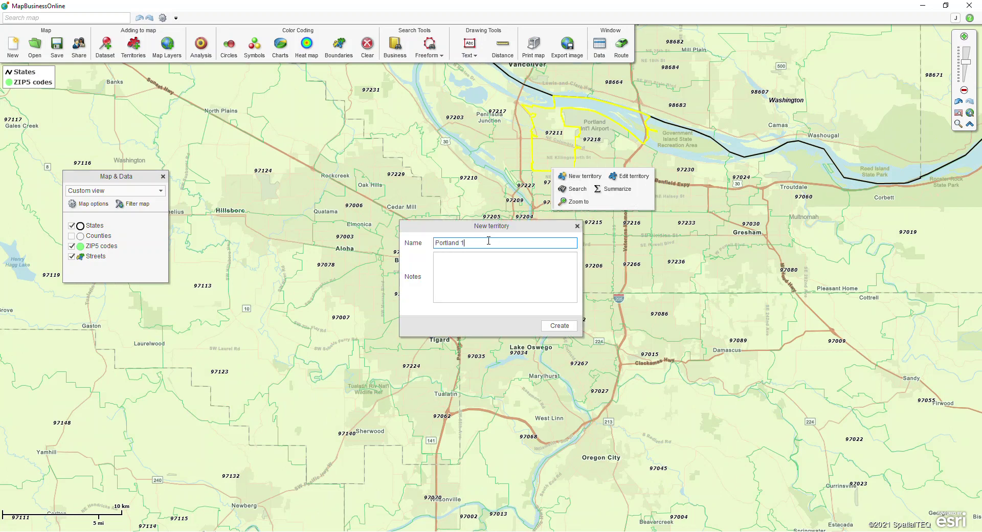
left_click(544, 323)
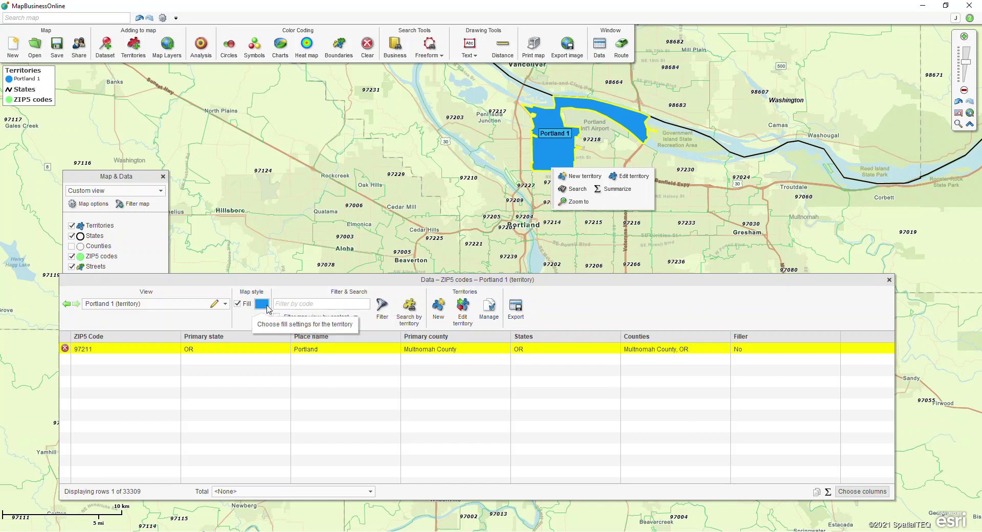
Set the fill colour of the Portland 1 territory to dark red and close its data table
left_click(262, 304)
left_click(267, 367)
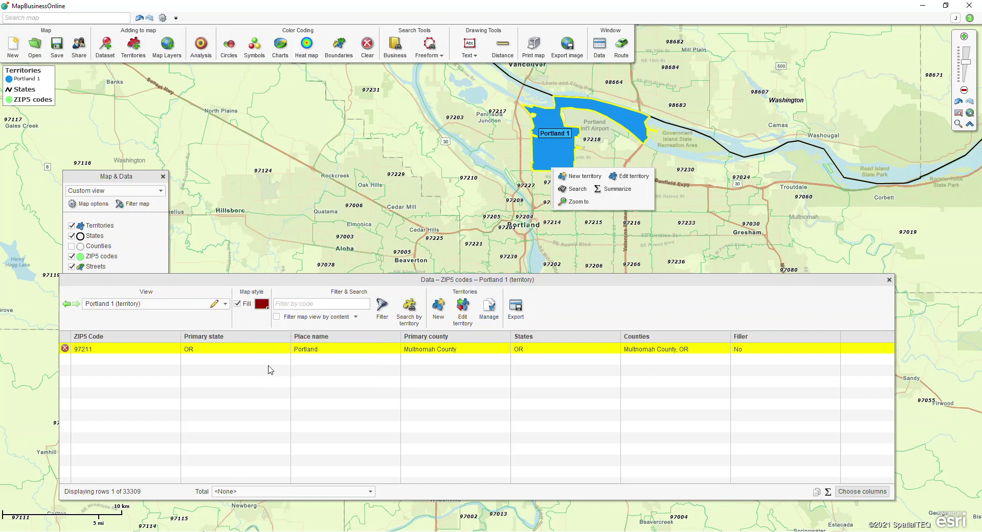
left_click(515, 315)
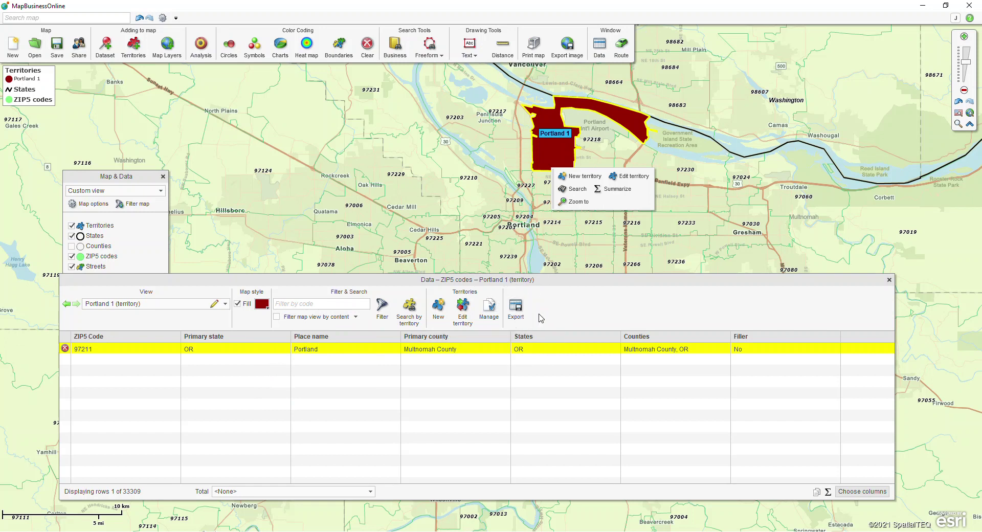
left_click(888, 281)
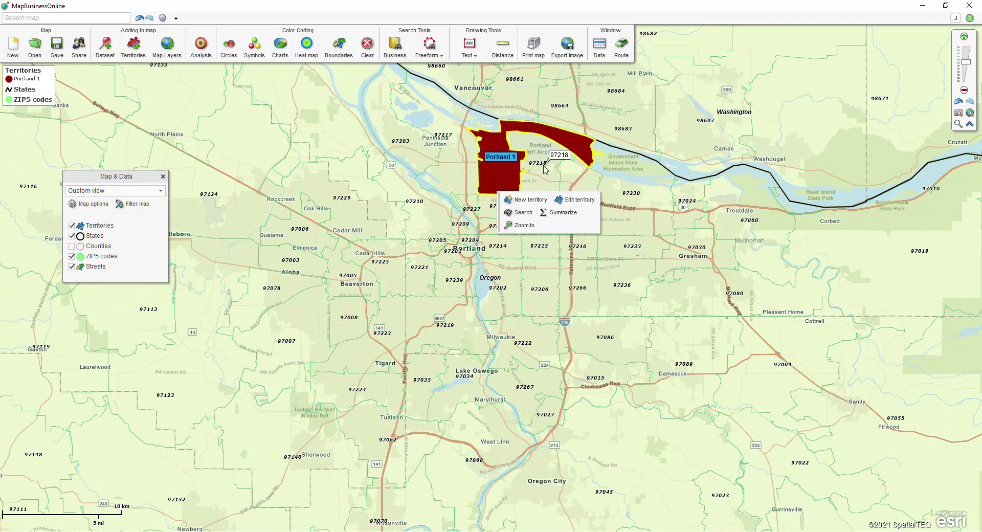
Add ZIP codes 97202, 97203, 97206, 97212, 97214–97218, 97220, 97229, 97230, 97232, 97233, 97236, 97266, 97030 and 97060 to the Portland 1 territory
left_click(453, 152)
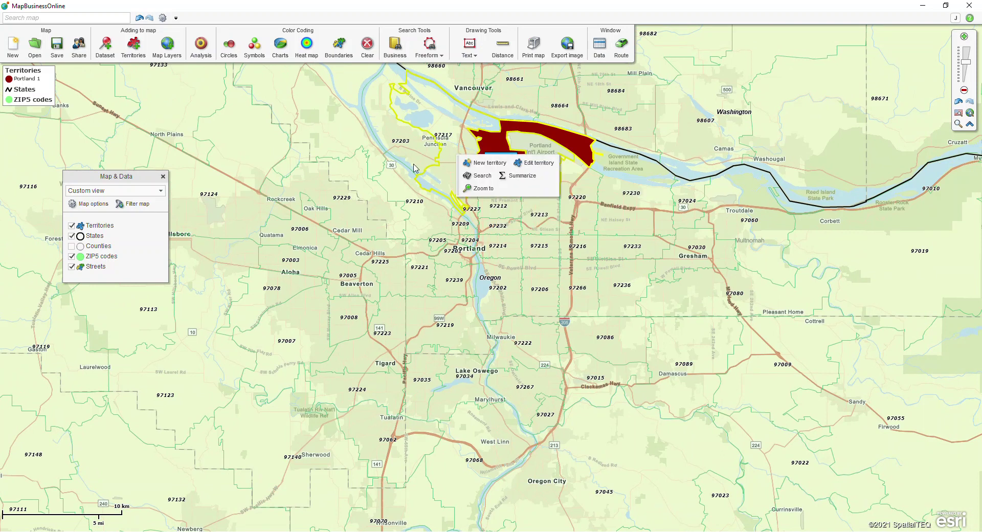
left_click(605, 195)
left_click(589, 205)
left_click(574, 249)
left_click(541, 249)
left_click(496, 243)
left_click(493, 231)
left_click(492, 212)
left_click(465, 233)
left_click(462, 244)
left_click(446, 244)
left_click(433, 232)
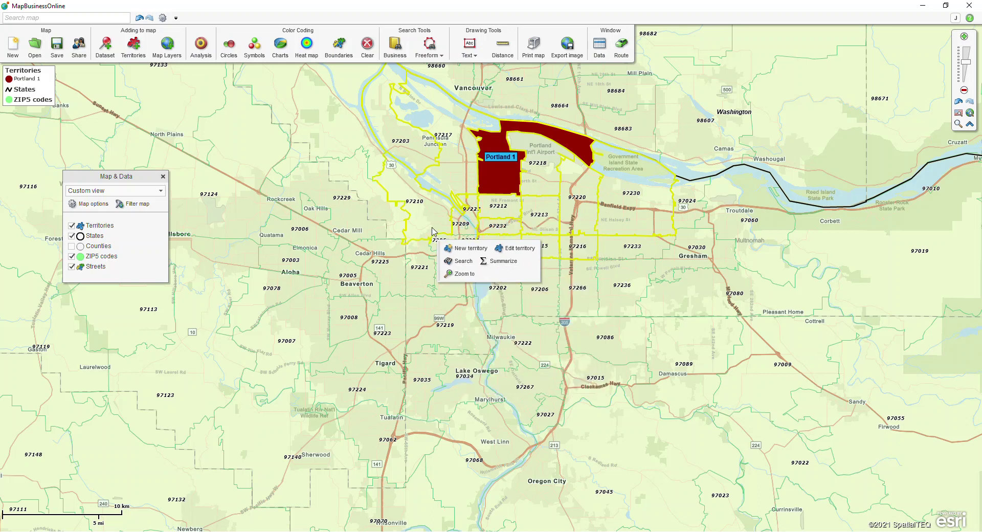
left_click(390, 205)
left_click(370, 210)
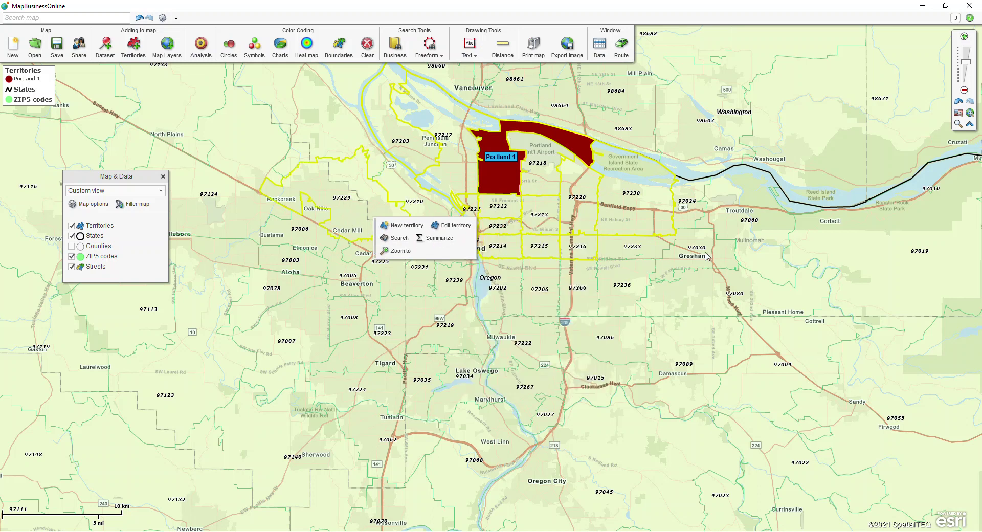
left_click(758, 234)
left_click(682, 256)
left_click(649, 257)
left_click(612, 290)
left_click(564, 290)
left_click(532, 293)
left_click(505, 292)
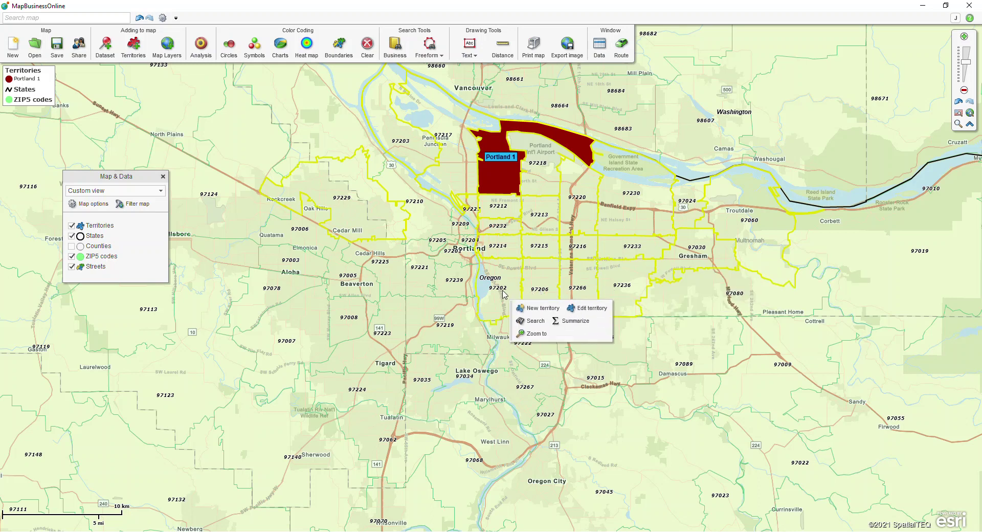
left_click(542, 312)
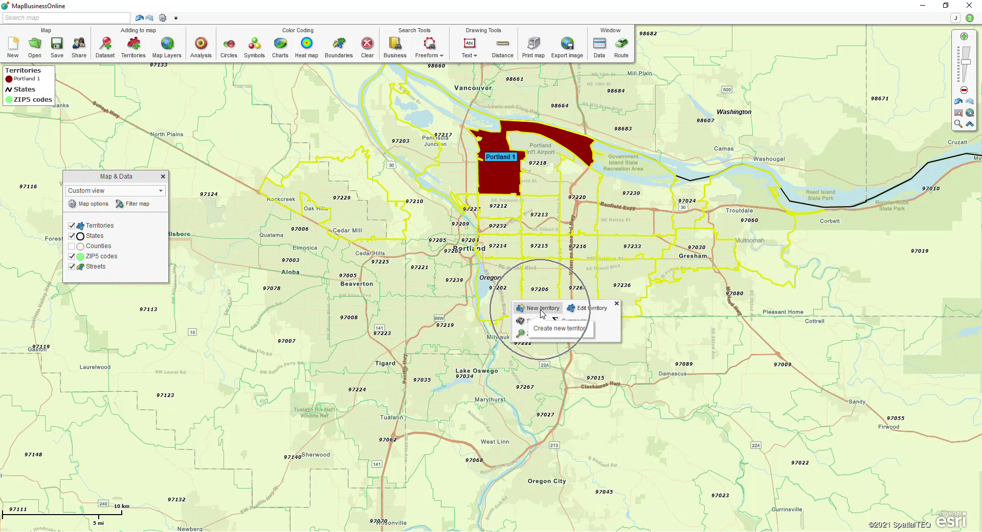
left_click(595, 309)
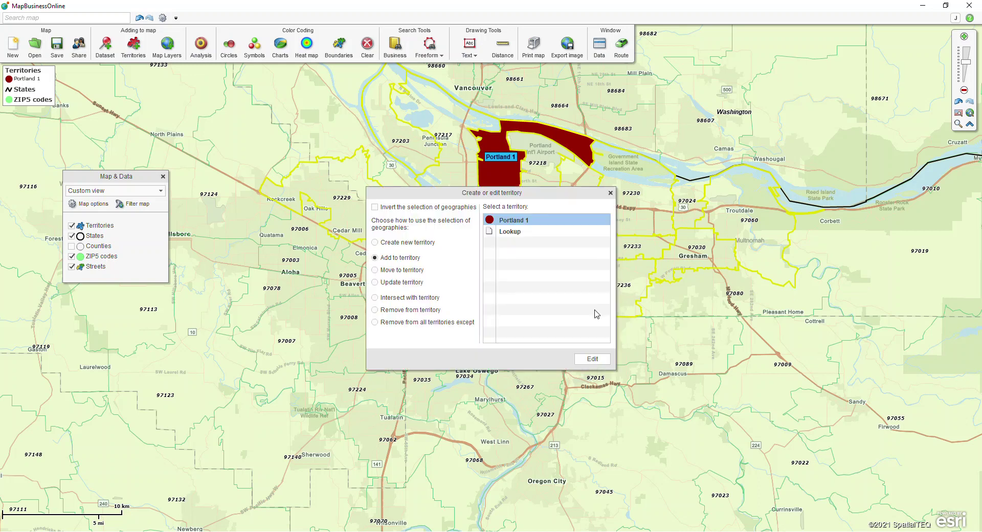
left_click(395, 258)
left_click(508, 220)
left_click(591, 358)
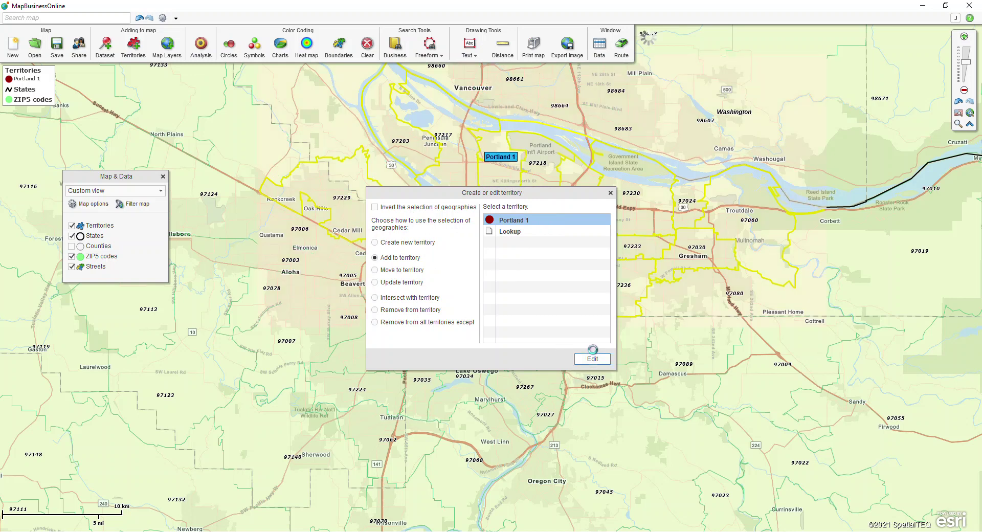
left_click(889, 279)
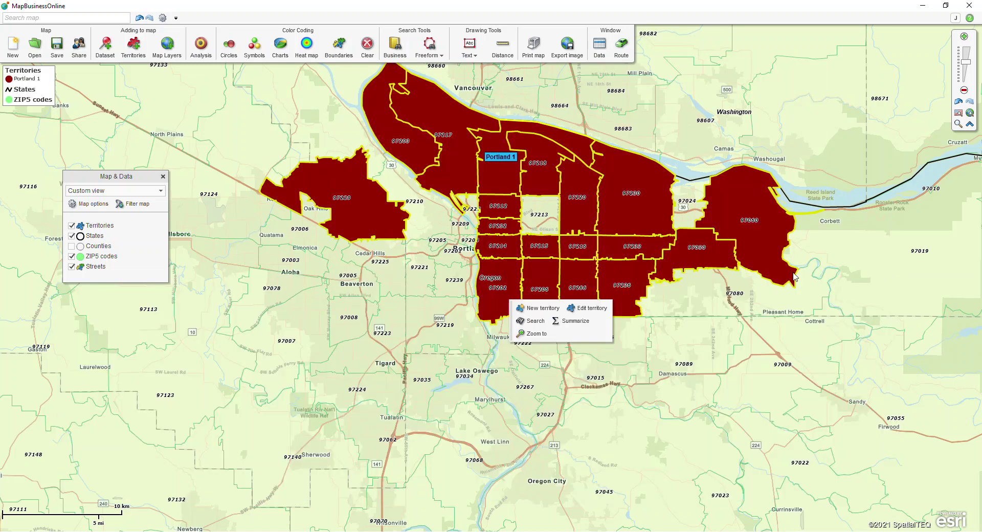
Add ZIP codes 97024, 97213, 97227 and 97210 to the Portland 1 territory and close its data table
left_click(694, 215)
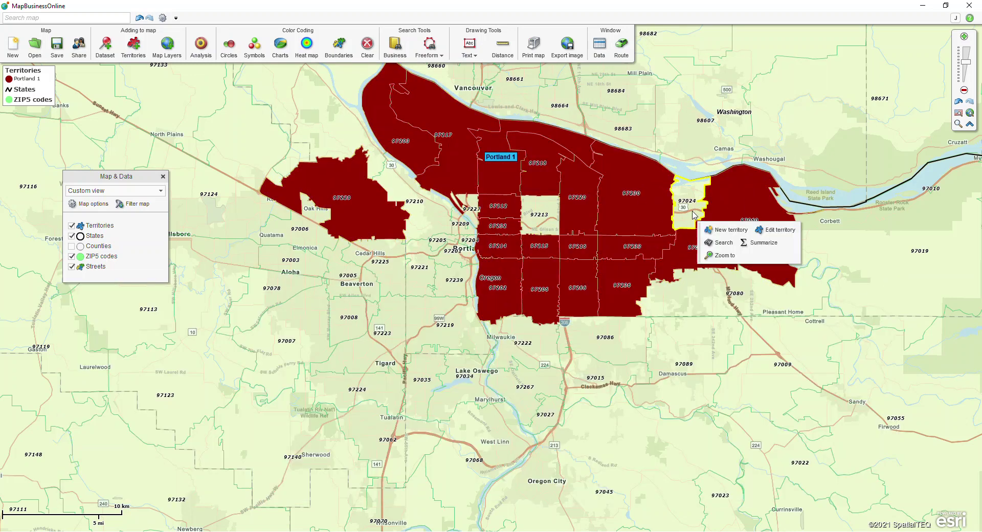
left_click(546, 231)
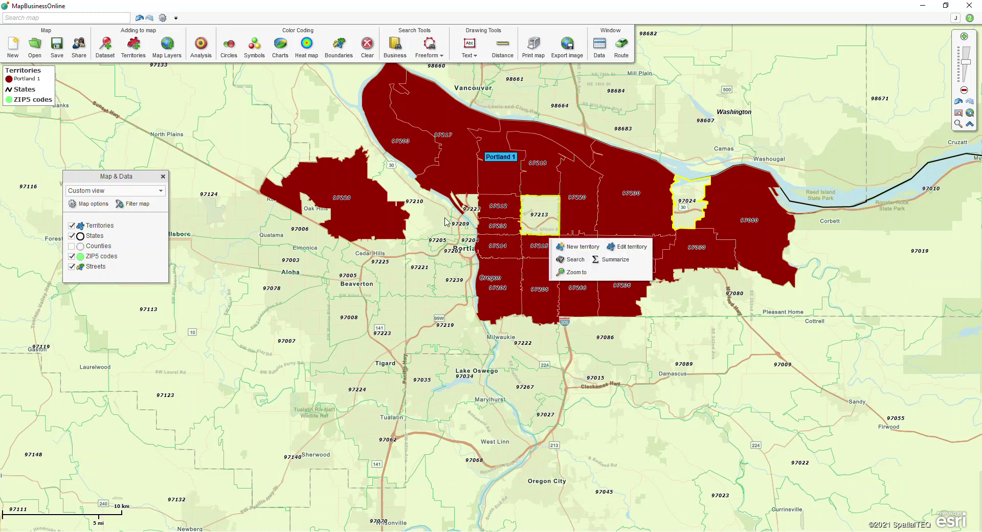
left_click(473, 209)
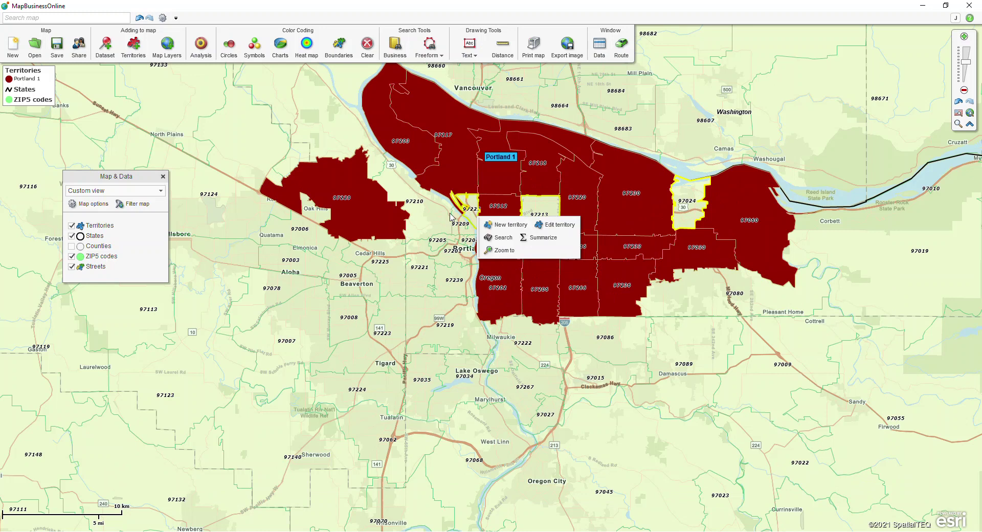
left_click(451, 218)
left_click(527, 225)
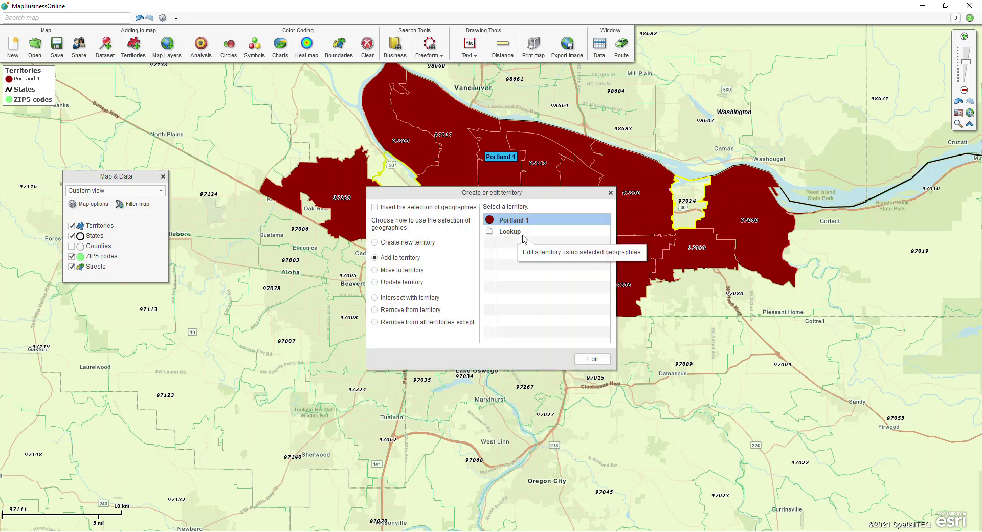
left_click(592, 360)
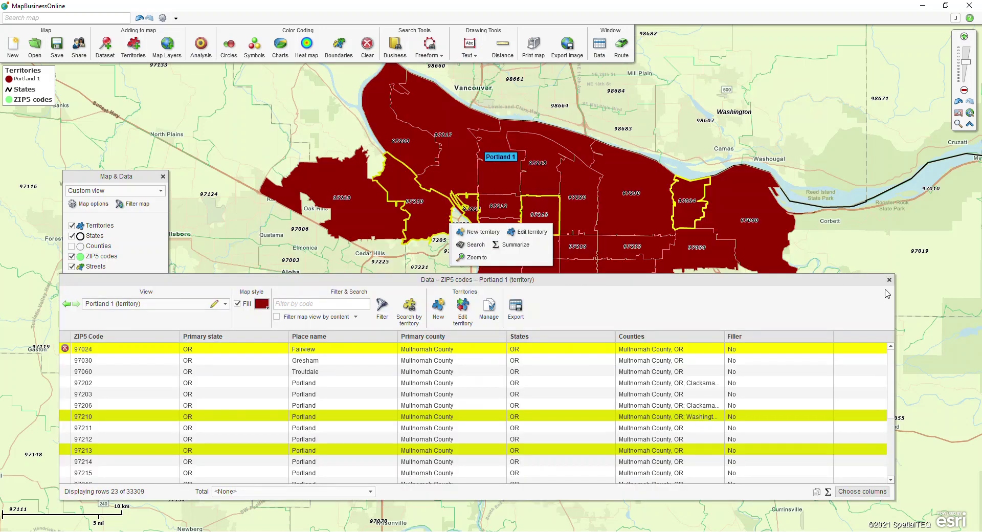
left_click(889, 280)
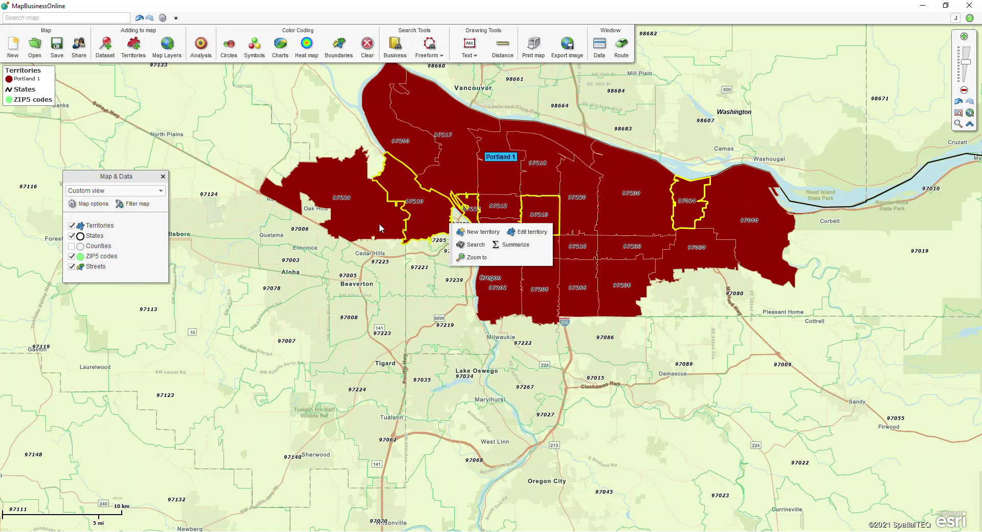
Set the fill transparency of the Territories layer to 50%
left_click(123, 229)
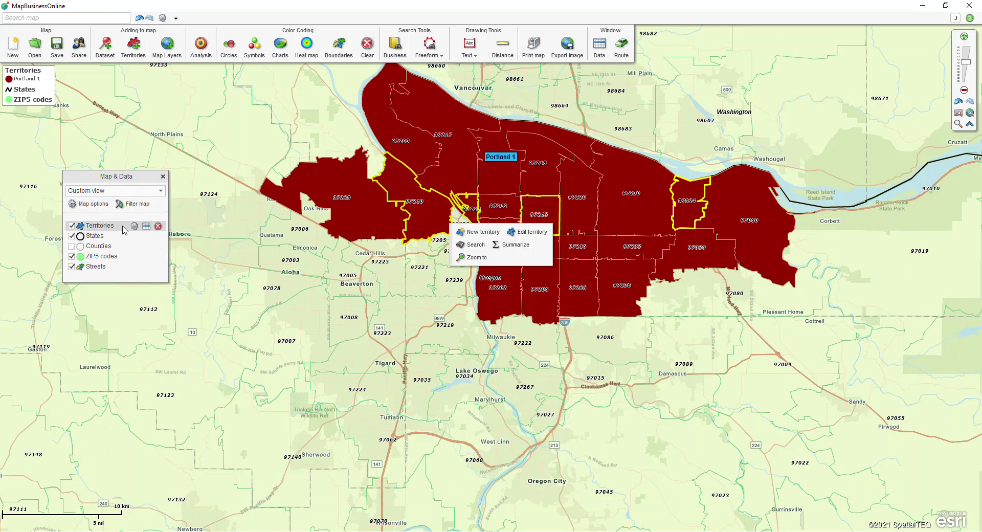
left_click(134, 227)
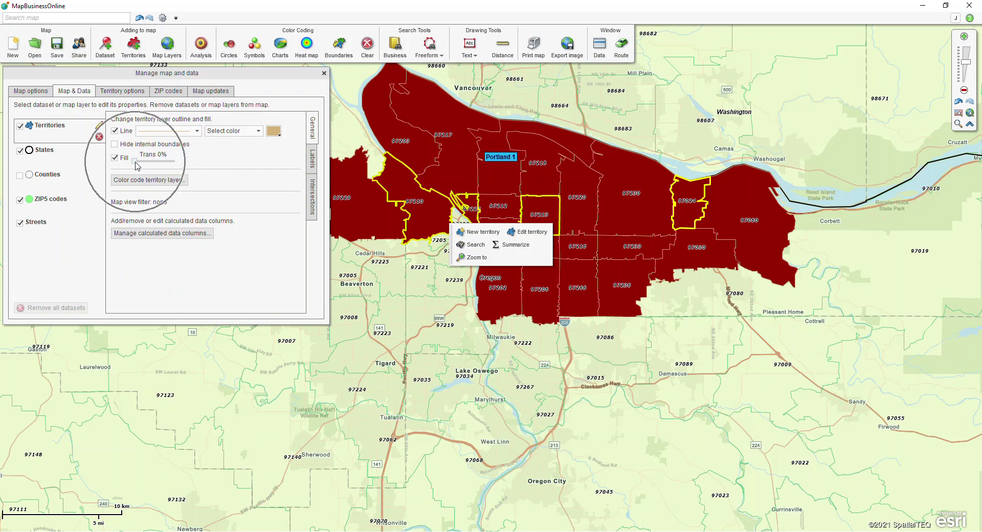
left_click_drag(136, 163, 155, 165)
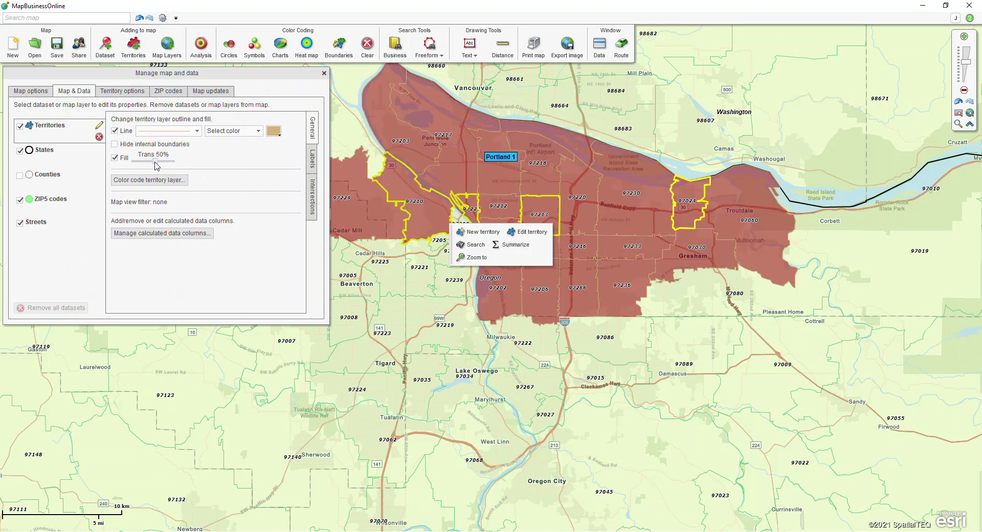
mouse_move(155, 164)
left_mouse_down()
mouse_move(180, 169)
mouse_move(153, 165)
left_mouse_up()
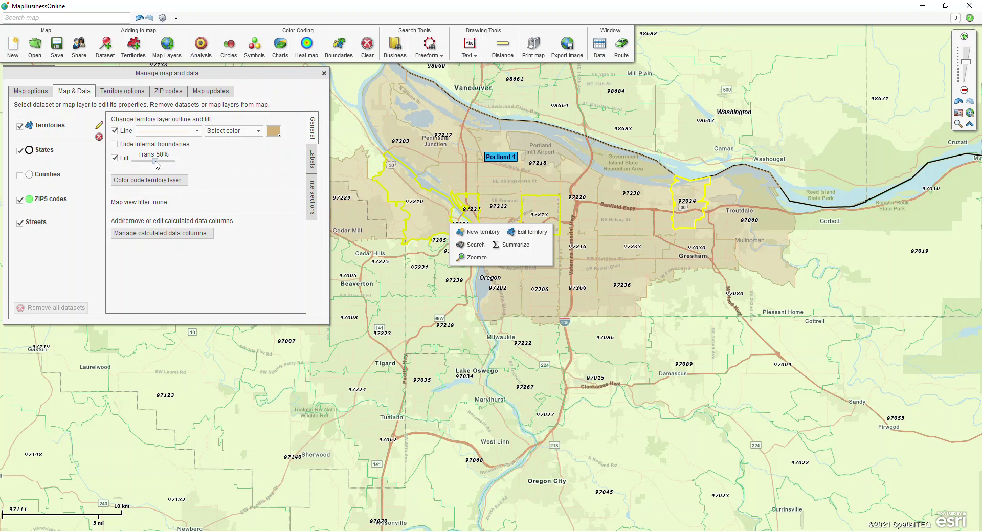
left_click(323, 72)
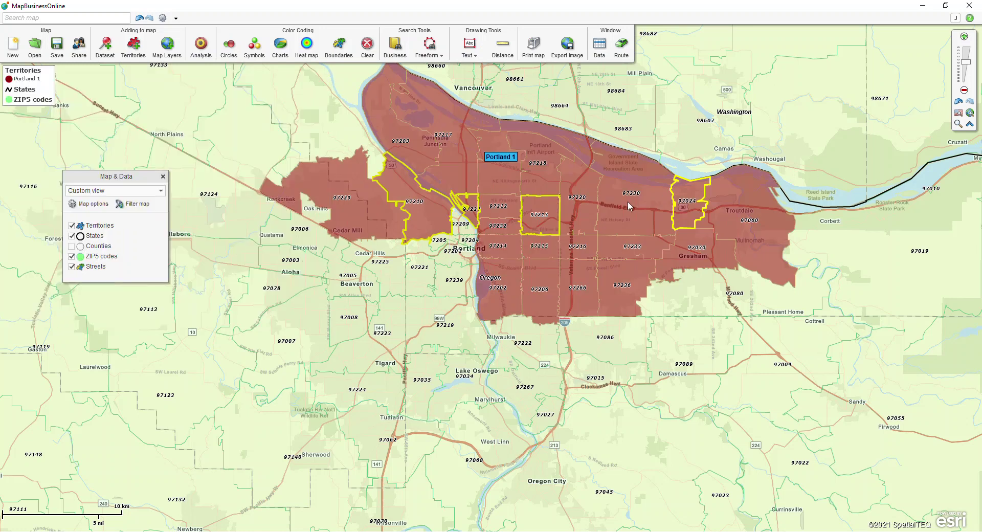
Draw a freeform search area south and west of Portland 1 and create a territory named Portland 2 from its ZIP5 codes
scroll(628, 201, "down", 1)
mouse_move(617, 206)
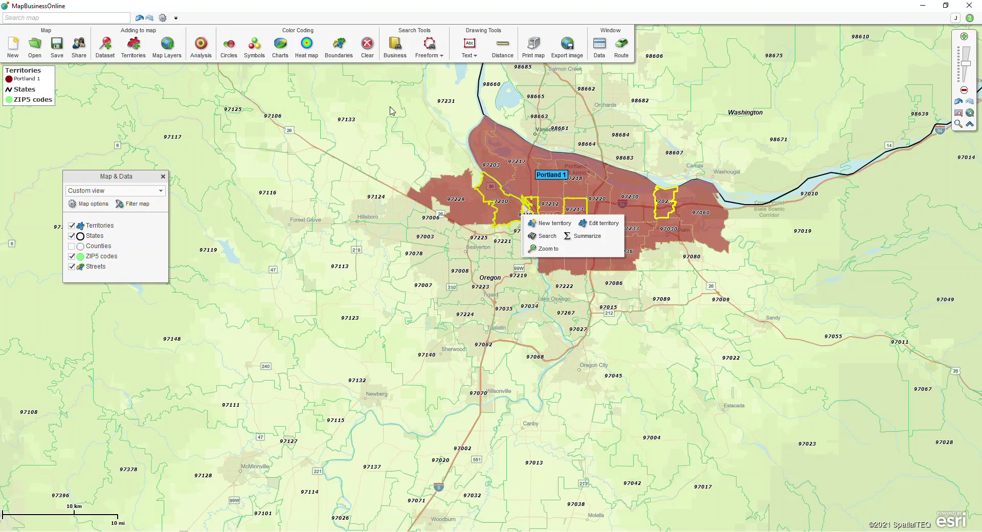
left_click(440, 56)
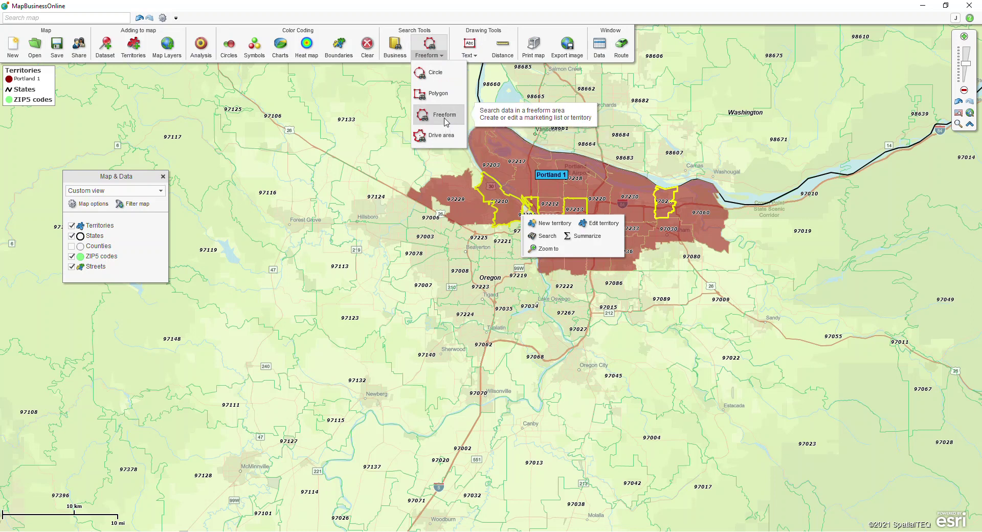
left_click(444, 116)
mouse_move(384, 212)
left_mouse_down()
mouse_move(266, 222)
mouse_move(257, 341)
mouse_move(515, 450)
mouse_move(702, 423)
mouse_move(755, 286)
mouse_move(683, 262)
mouse_move(644, 291)
mouse_move(564, 299)
mouse_move(520, 269)
mouse_move(515, 239)
mouse_move(456, 236)
mouse_move(387, 216)
left_mouse_up()
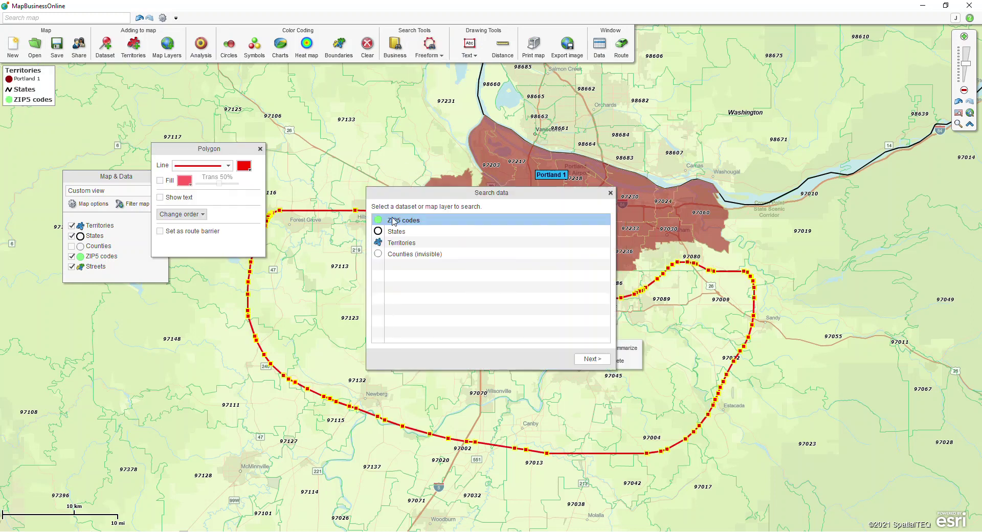
left_click(591, 360)
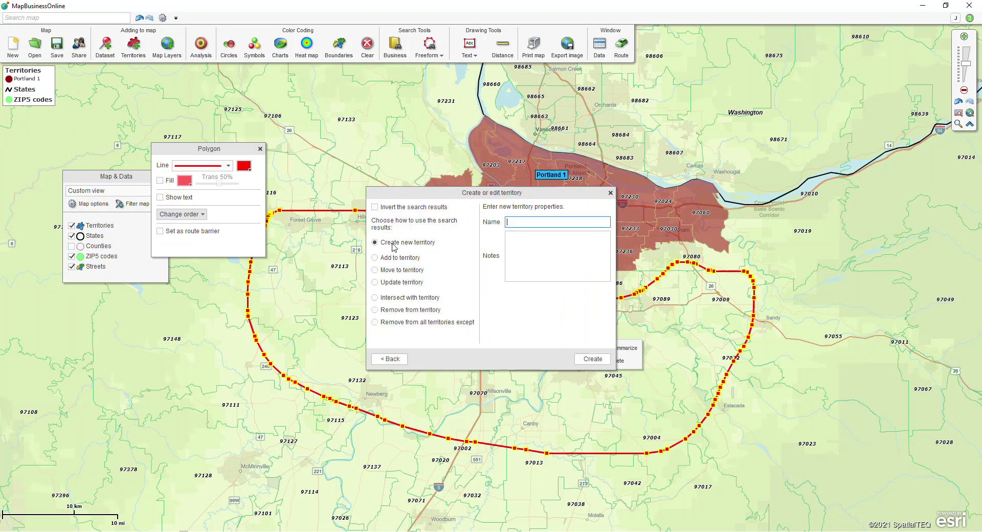
type("Portland 2")
left_click(597, 354)
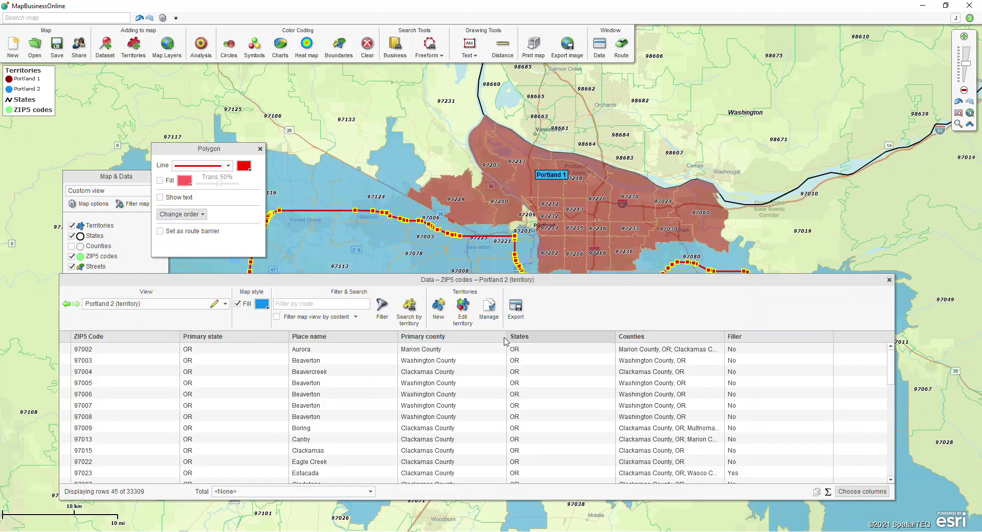
left_click(889, 280)
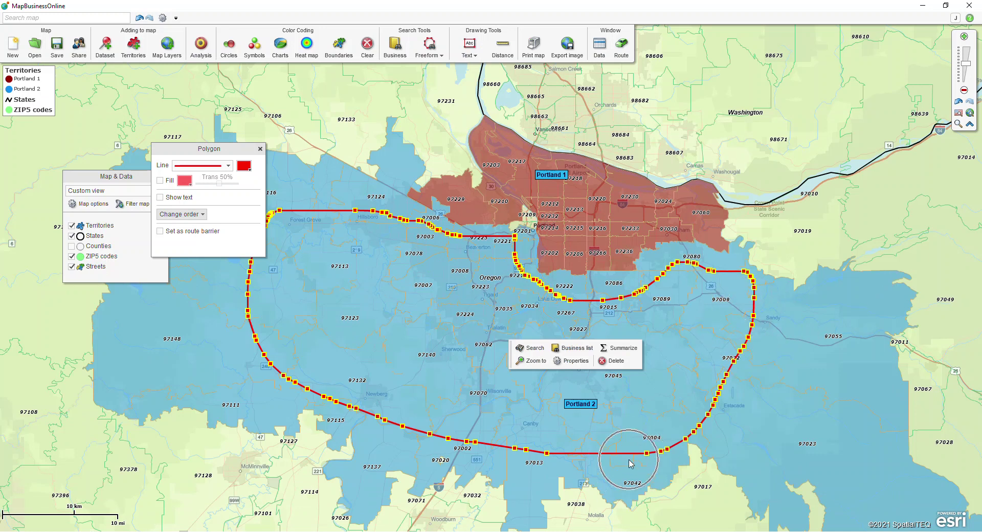
Delete the freeform outline over Portland 2 and close the object properties
left_click(618, 366)
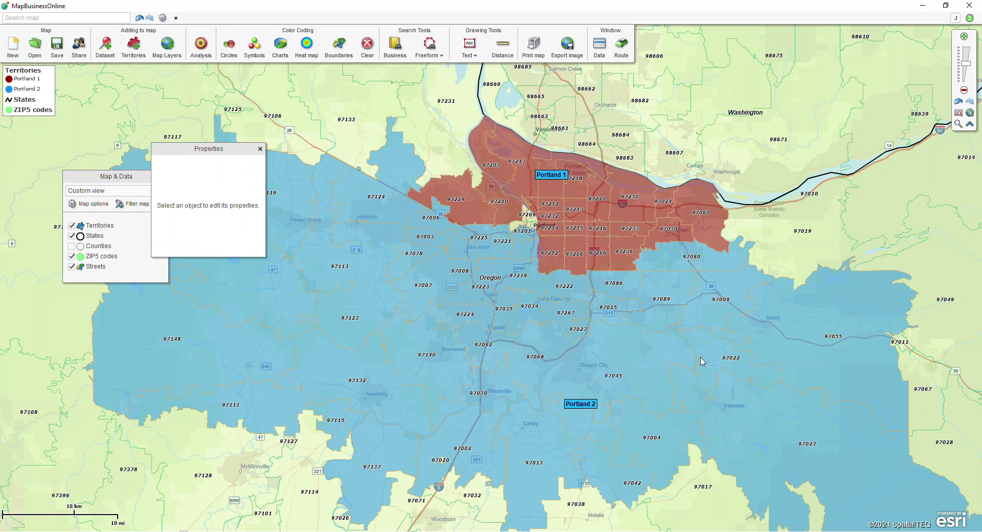
left_click_drag(713, 336, 492, 324)
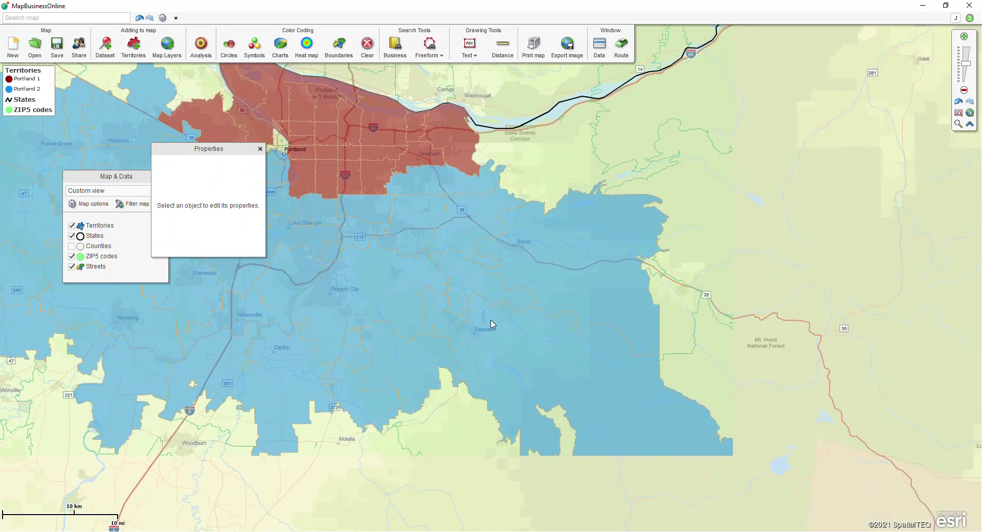
scroll(491, 324, "down", 2)
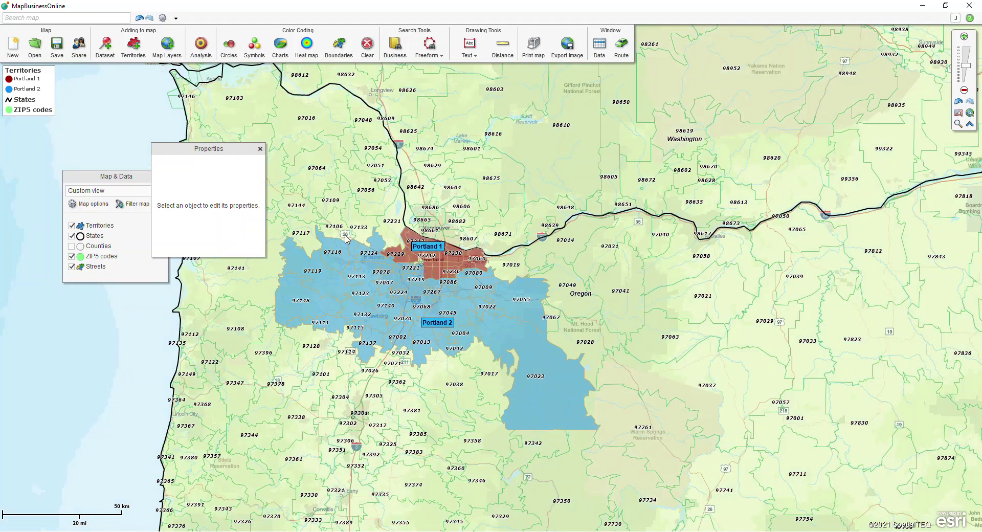
left_click(260, 148)
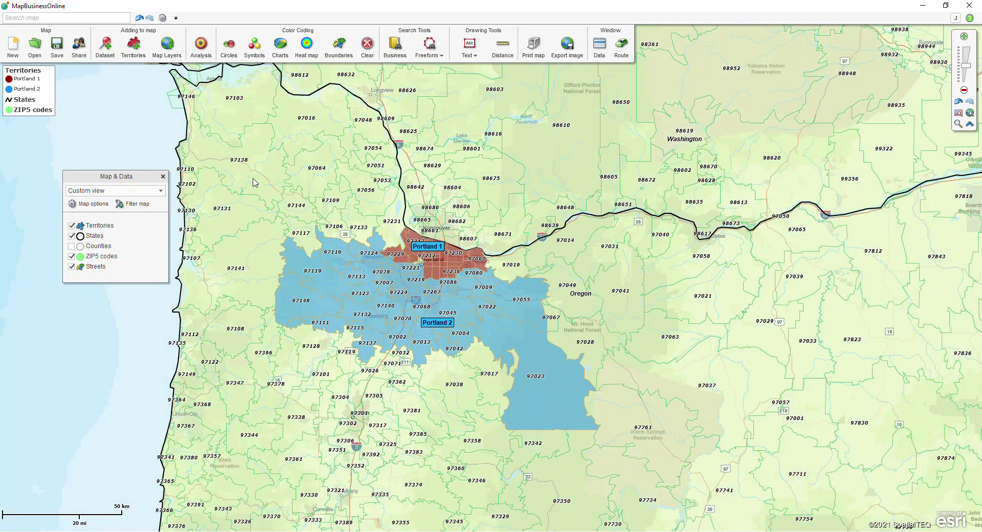
Turn on highlighting of territory intersections for the Territories layer and set the intersection colour to magenta (FF00FF)
mouse_move(118, 230)
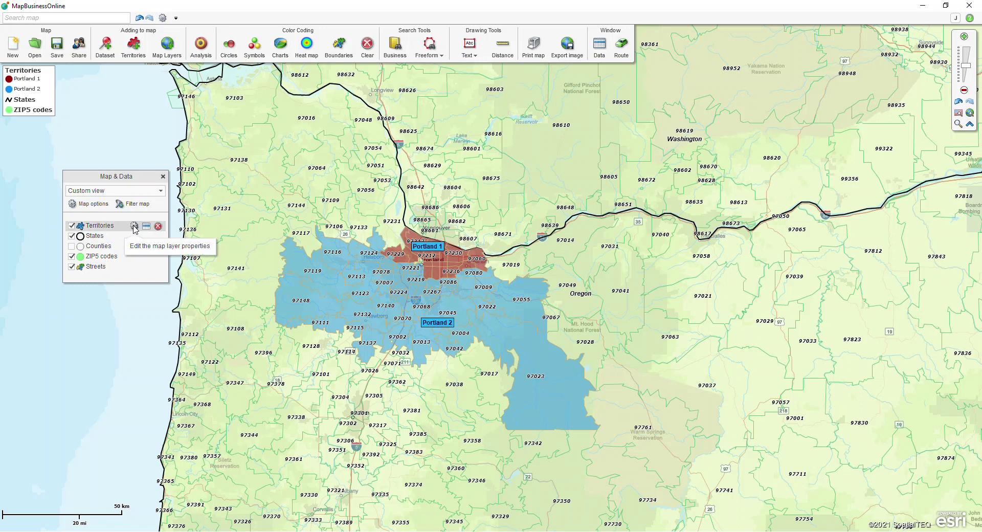
left_click(134, 226)
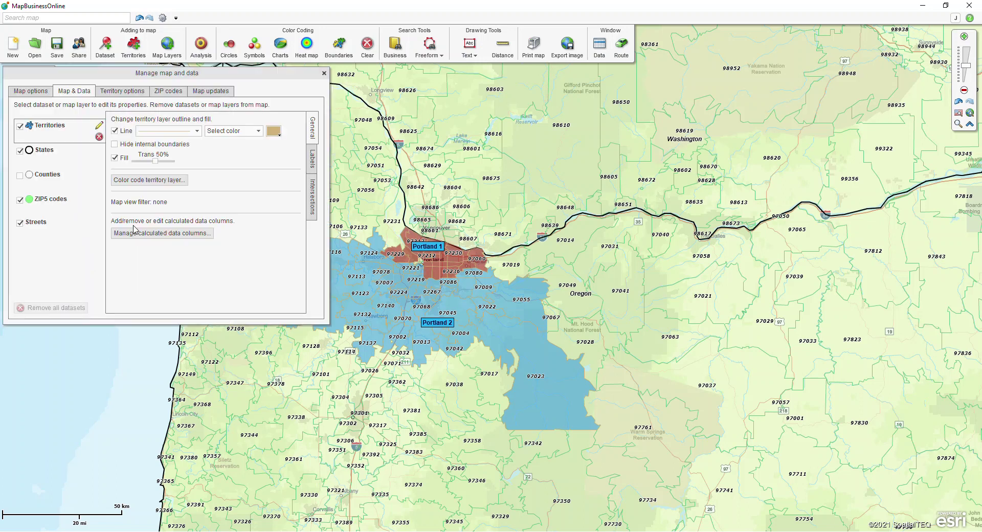
key("ctrl")
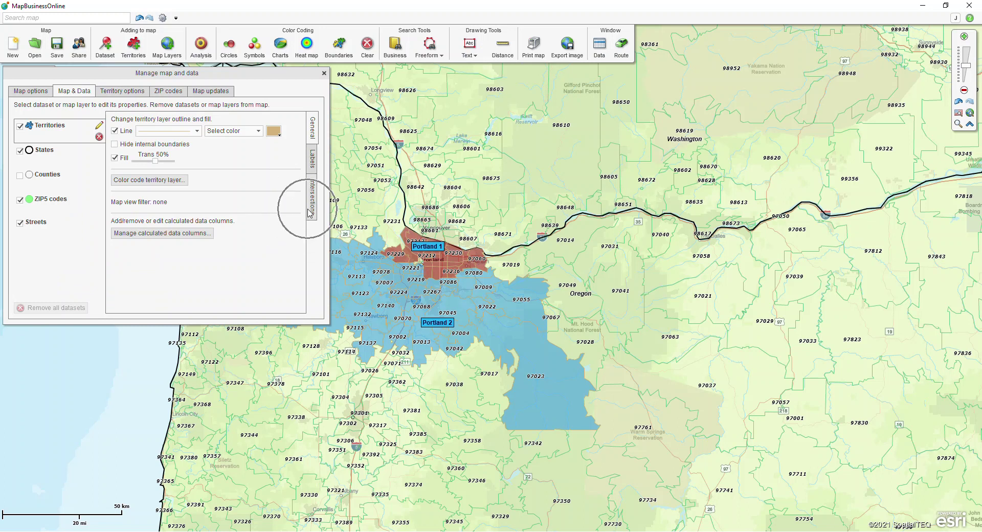
left_click(311, 214)
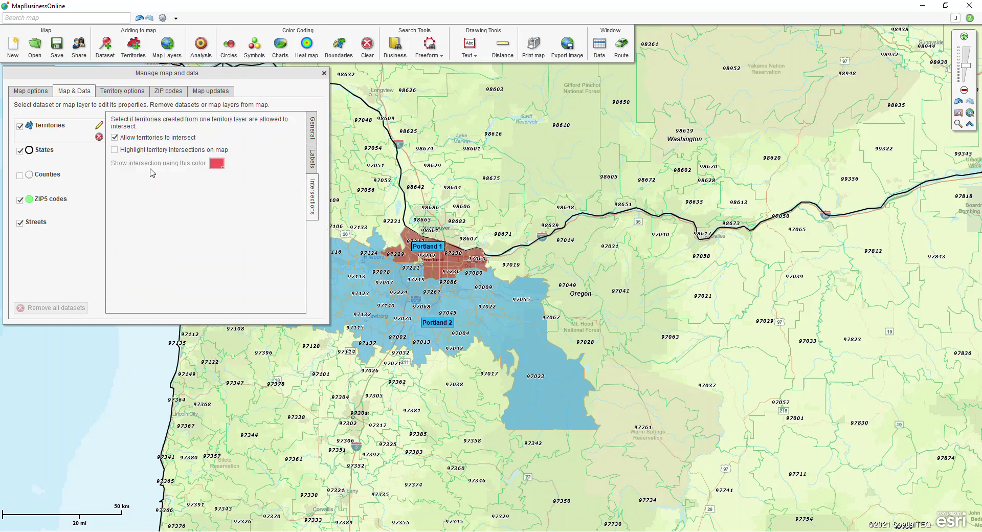
key("ctrl")
key("ctrl")
key("ctrl")
left_click(115, 150)
left_click(216, 164)
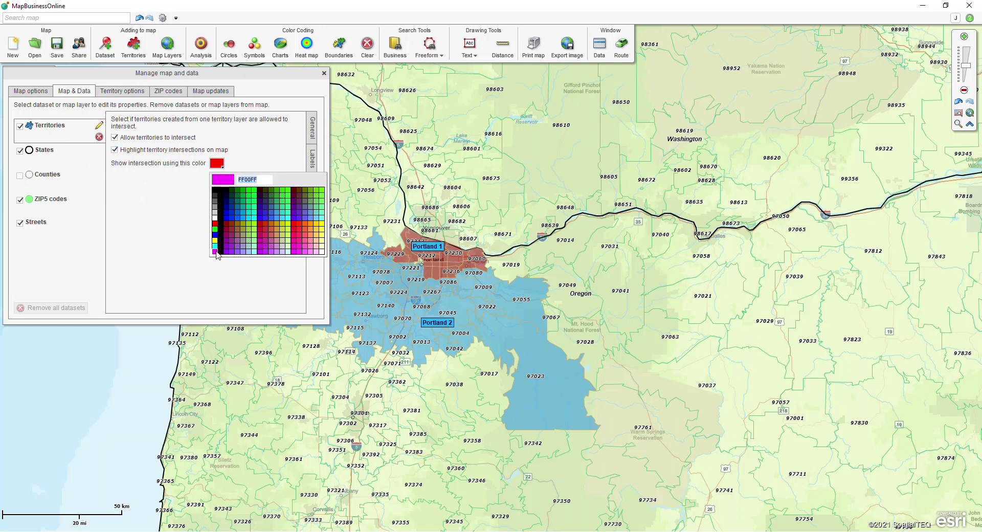
left_click(215, 252)
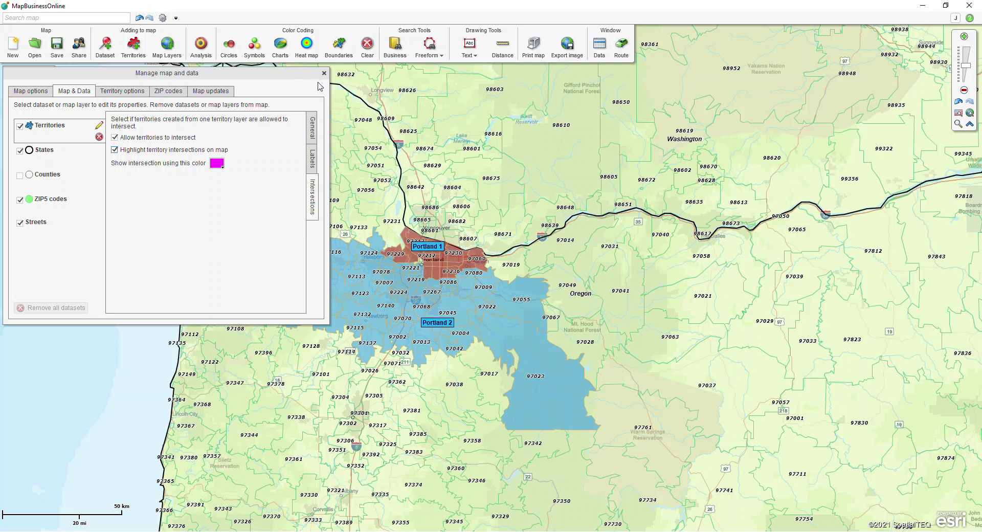
Draw a freeform search area northwest of Portland 2 and create a territory named Portland 3 from its ZIP5 codes
left_click(324, 73)
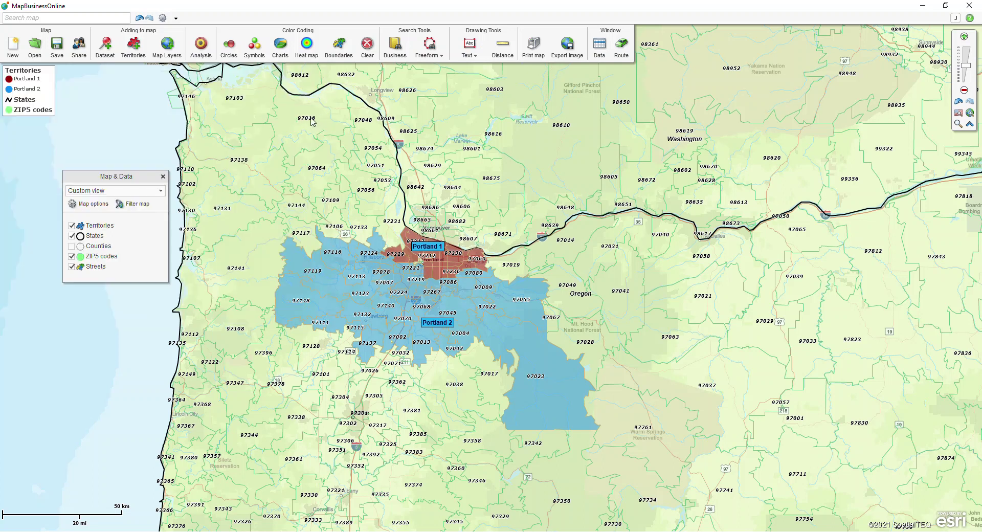
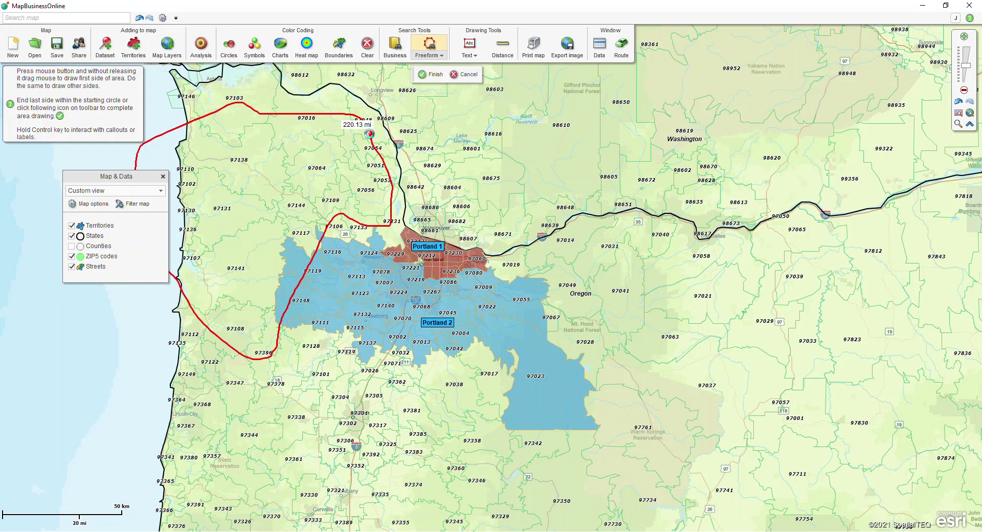
left_click(592, 359)
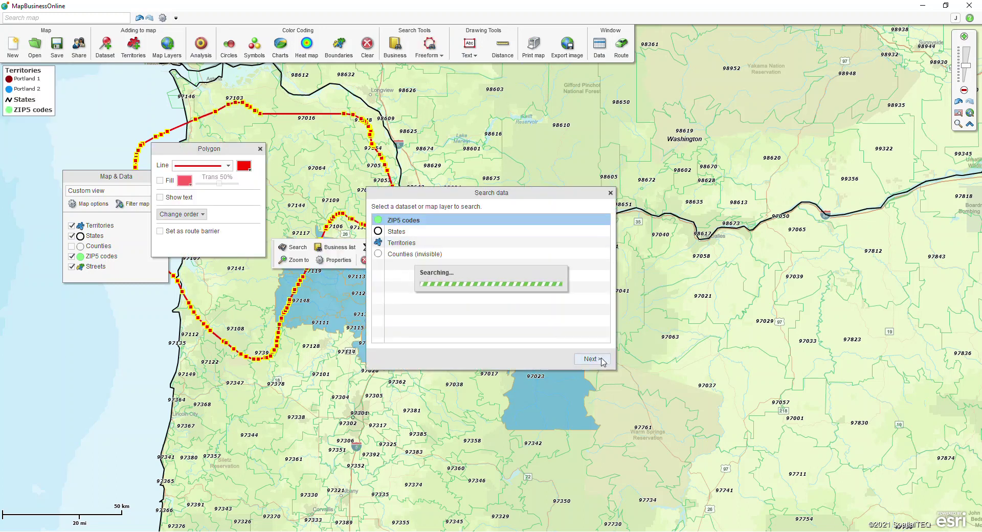
type("Portland 3")
left_click(592, 358)
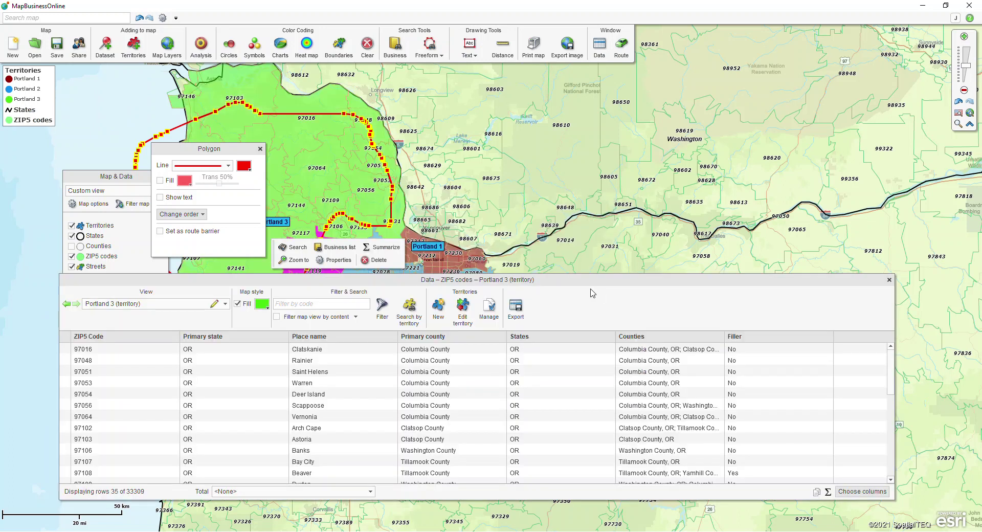
left_click(889, 280)
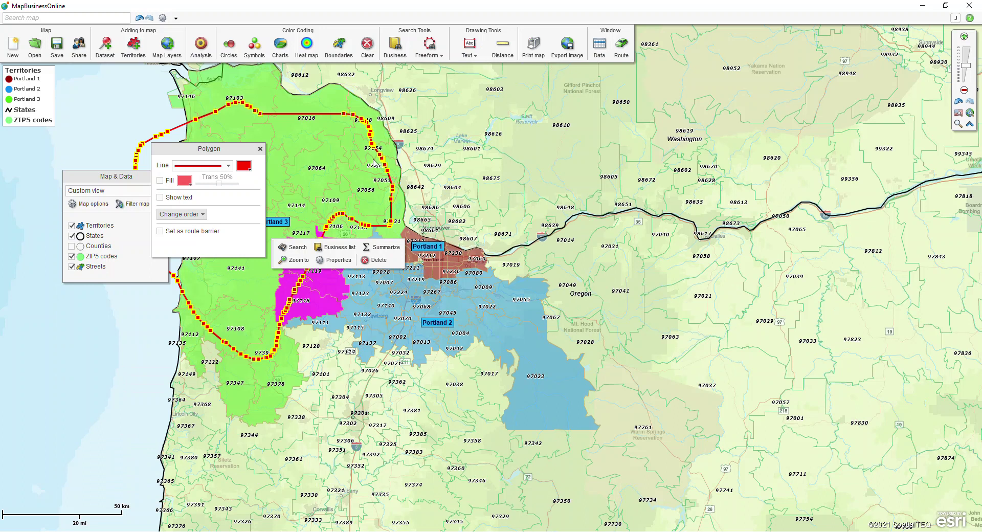
Close the polygon properties and delete the freeform outline over Portland 3
left_click(260, 149)
left_click(378, 260)
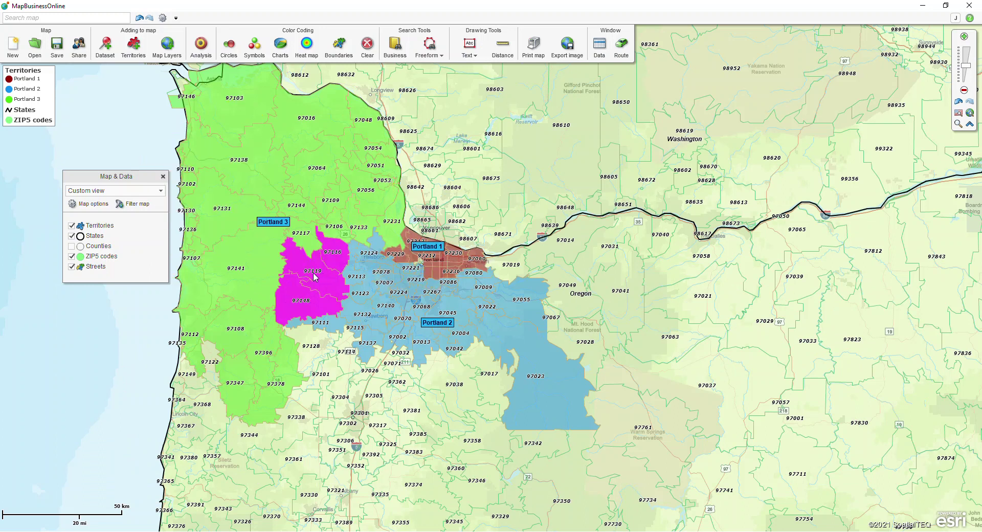
Select the overlapping ZIP codes 97148, 97119 and 97116 and move them to the Portland 2 territory
mouse_move(333, 263)
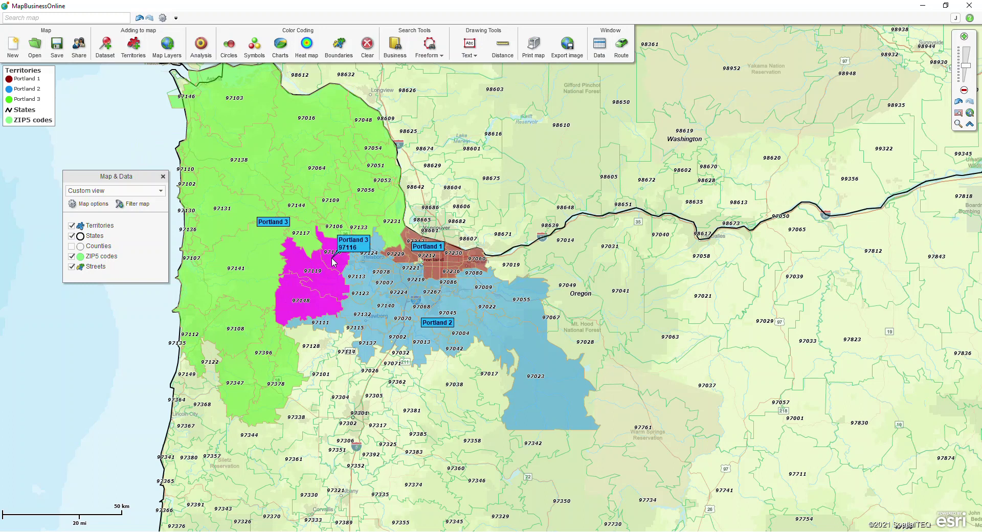
left_click(294, 306)
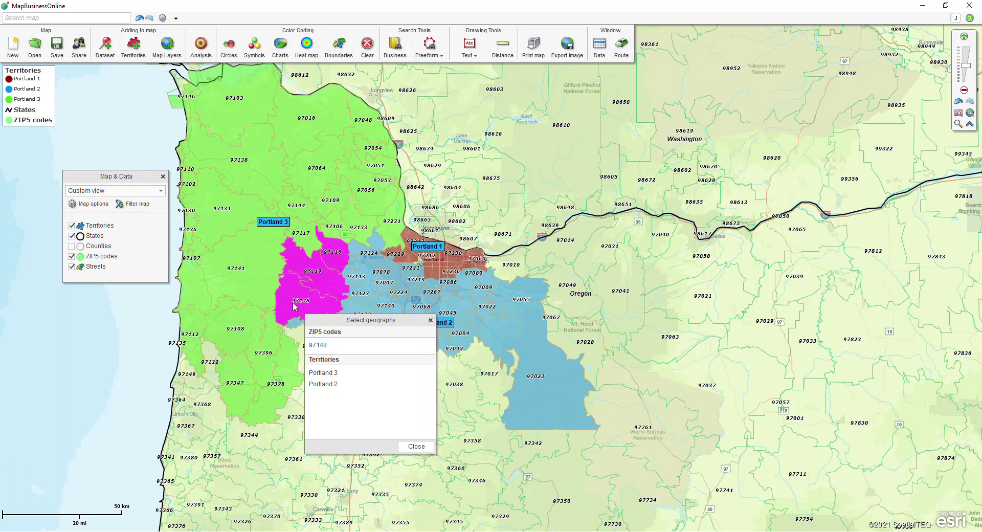
left_click(335, 347)
left_click(342, 377)
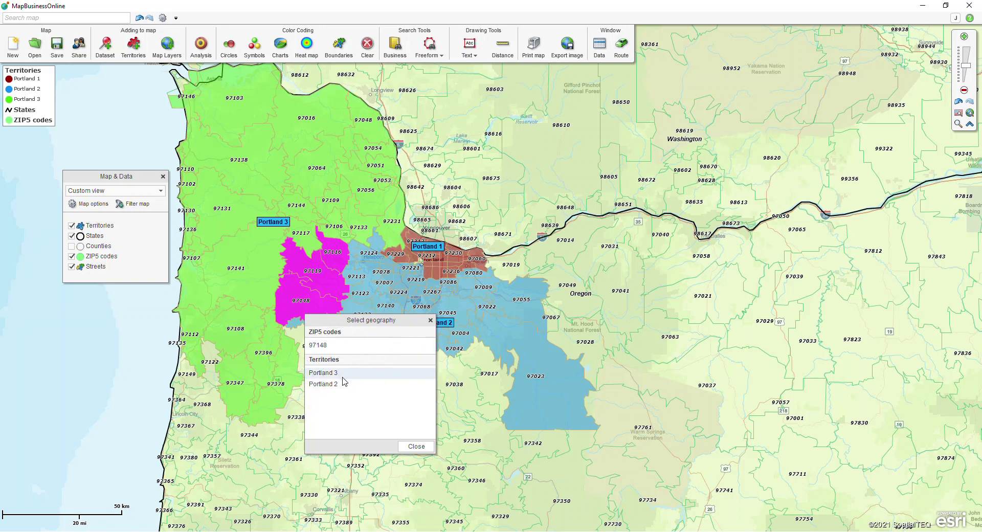
left_click(335, 348)
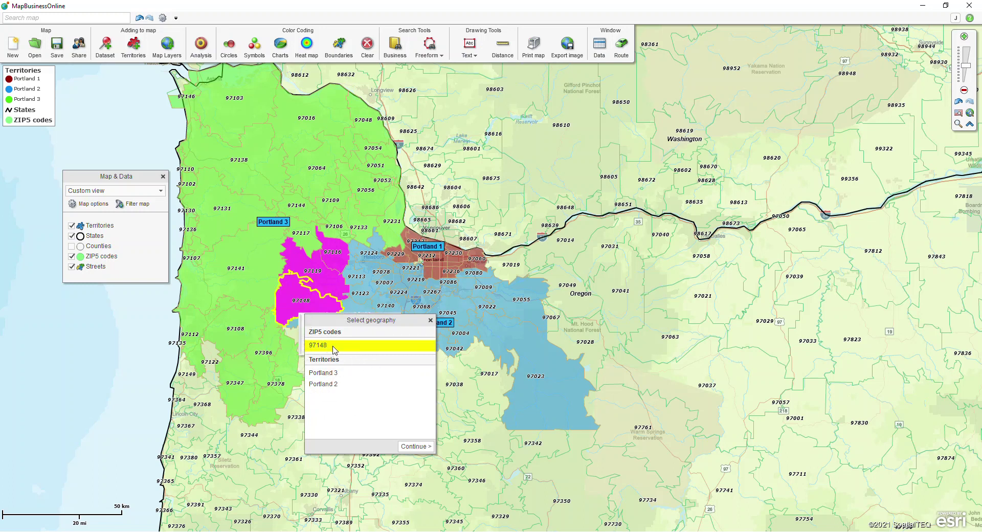
left_click(409, 446)
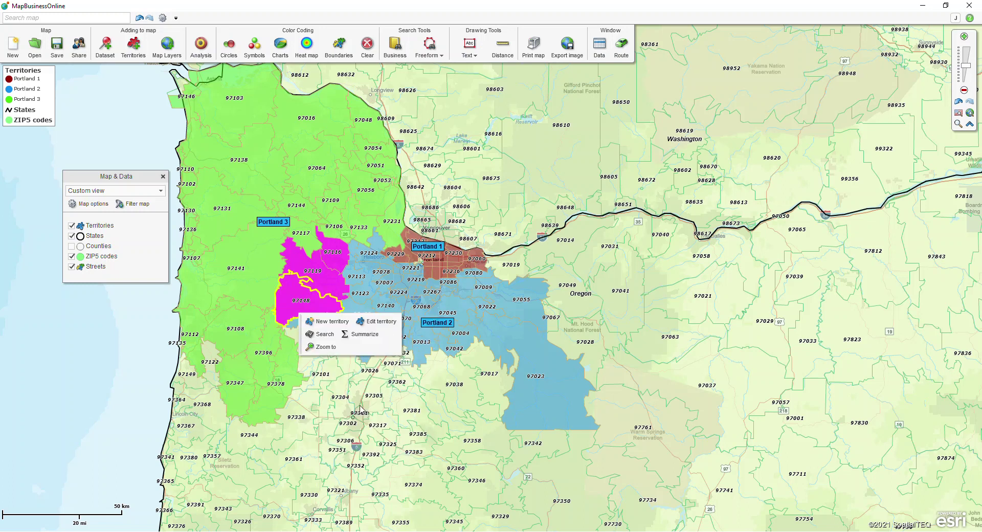
left_click(323, 280)
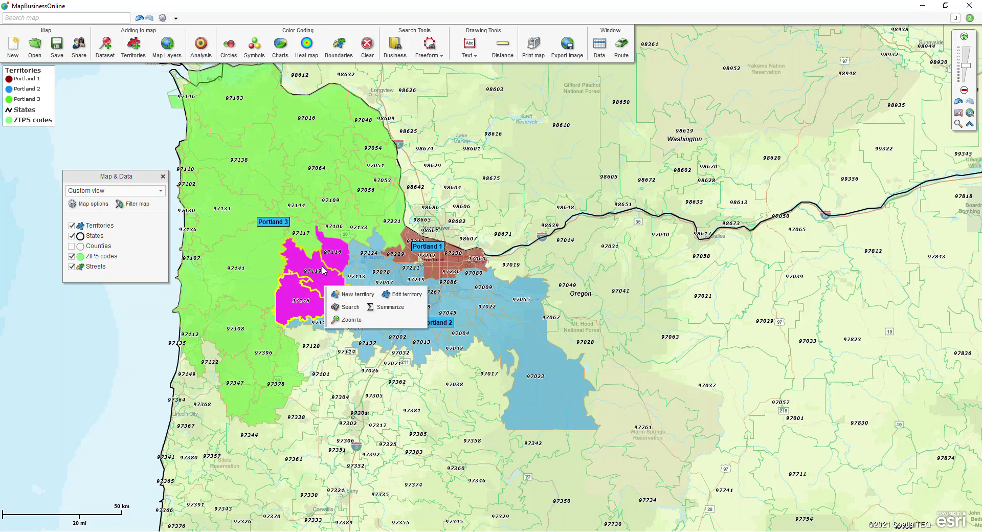
left_click(332, 260)
left_click(406, 276)
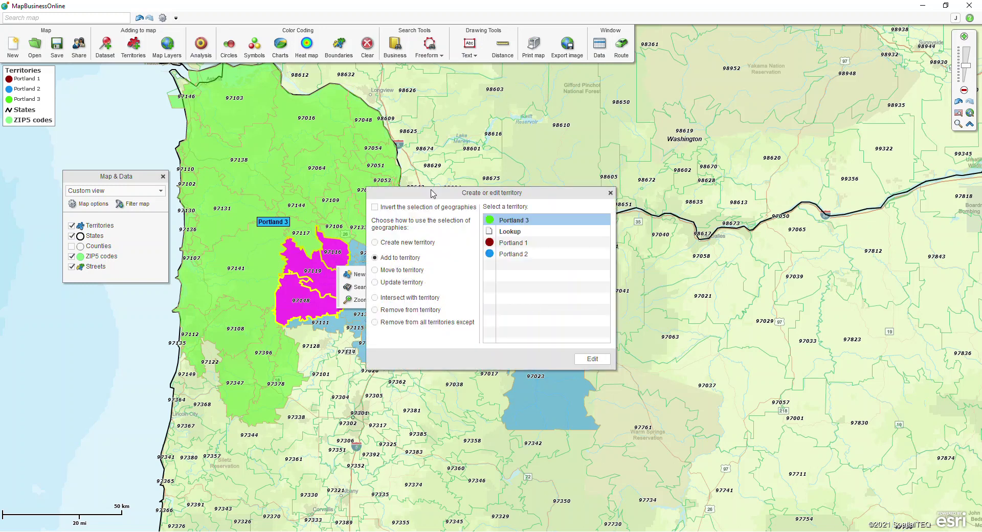
left_click_drag(431, 192, 540, 155)
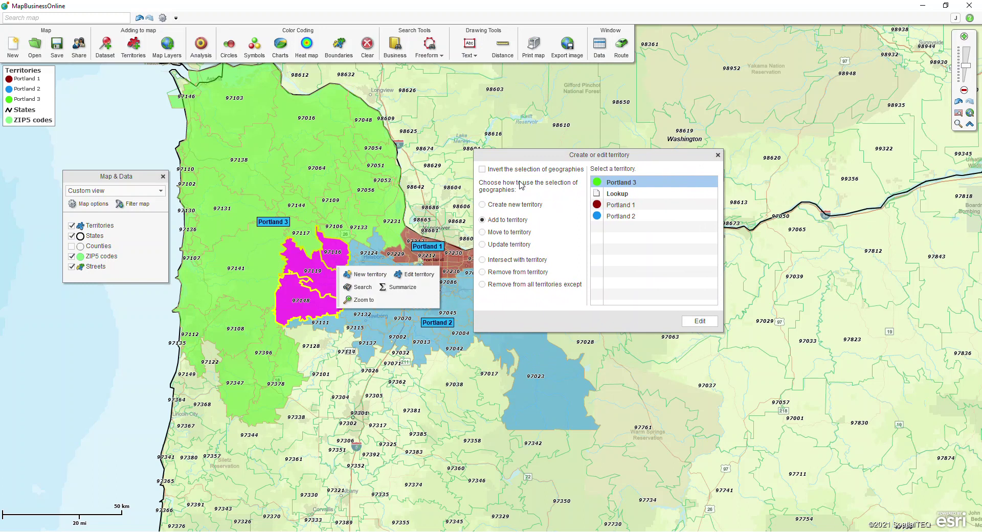
left_click(482, 272)
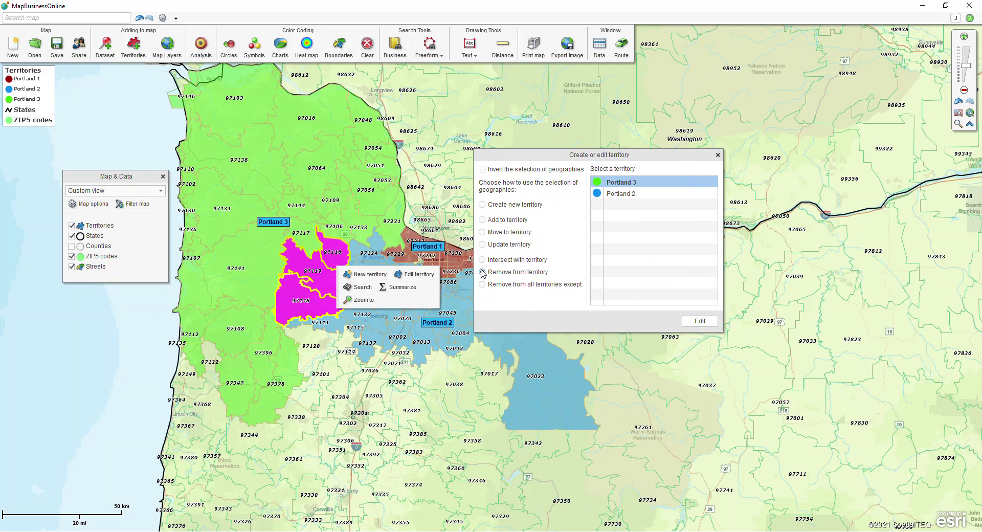
left_click(483, 220)
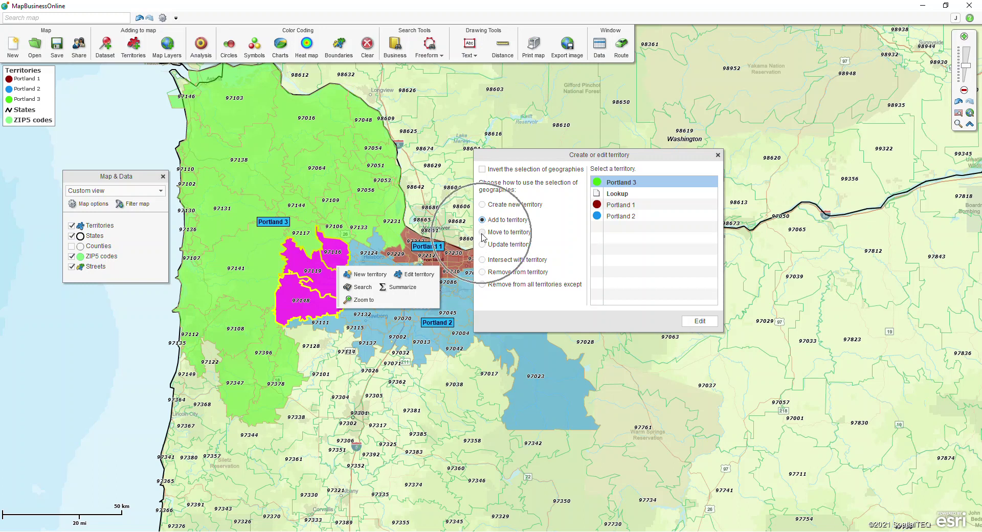
left_click(482, 233)
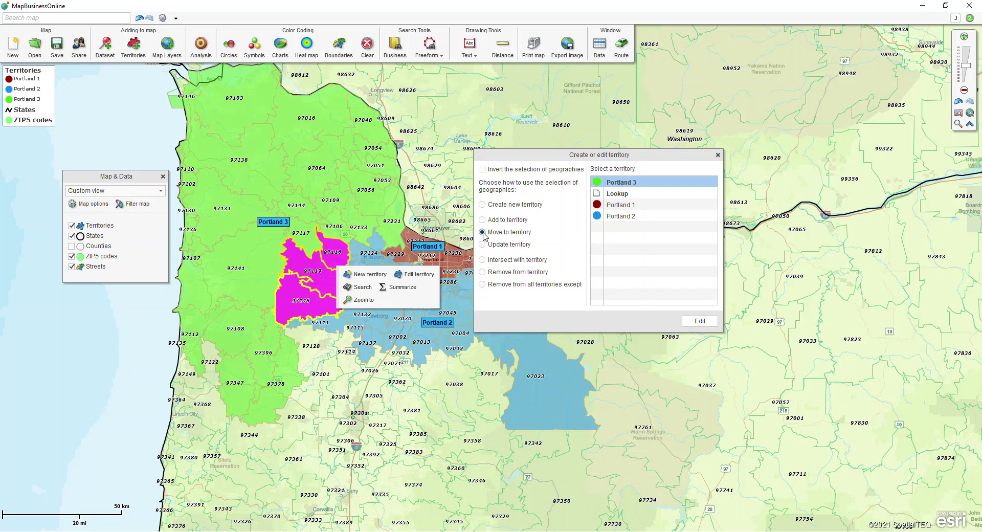
left_click(616, 219)
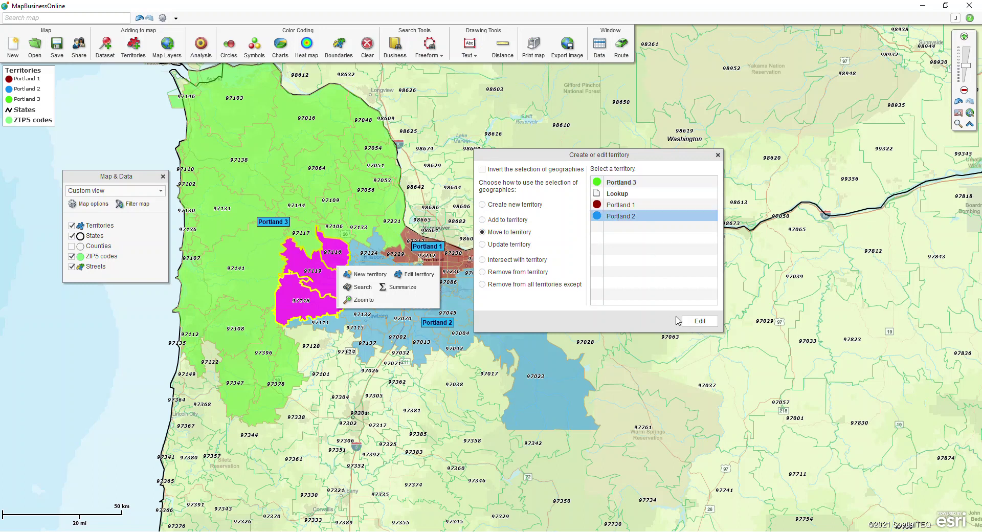
left_click(697, 321)
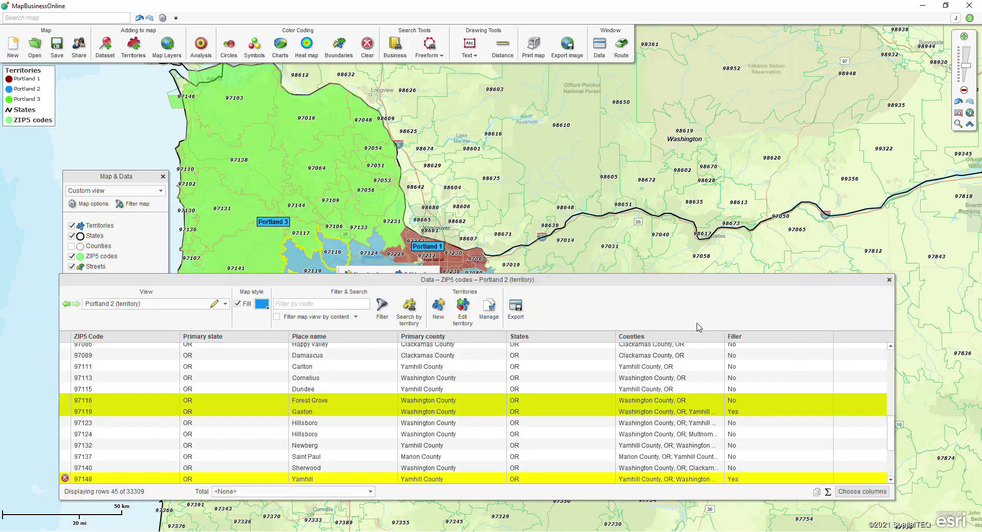
left_click(893, 281)
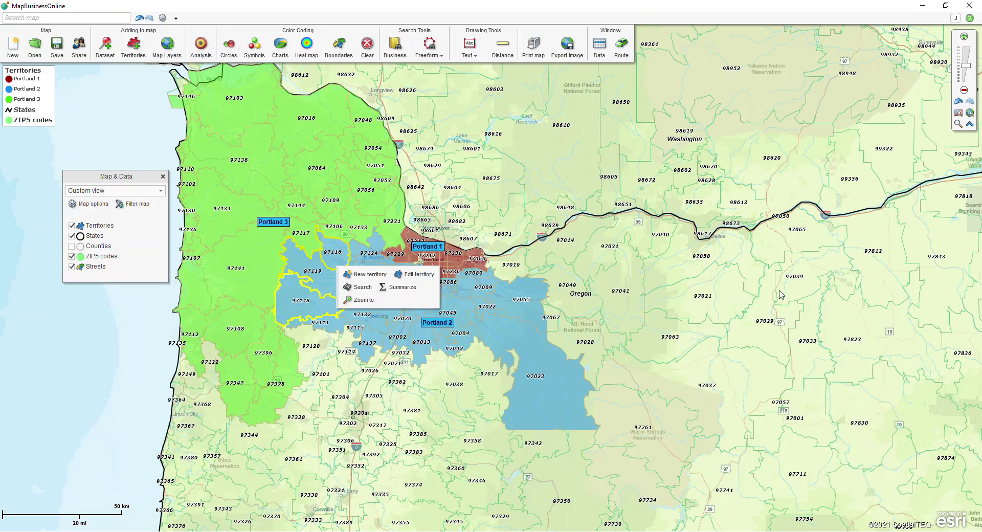
left_click(99, 127)
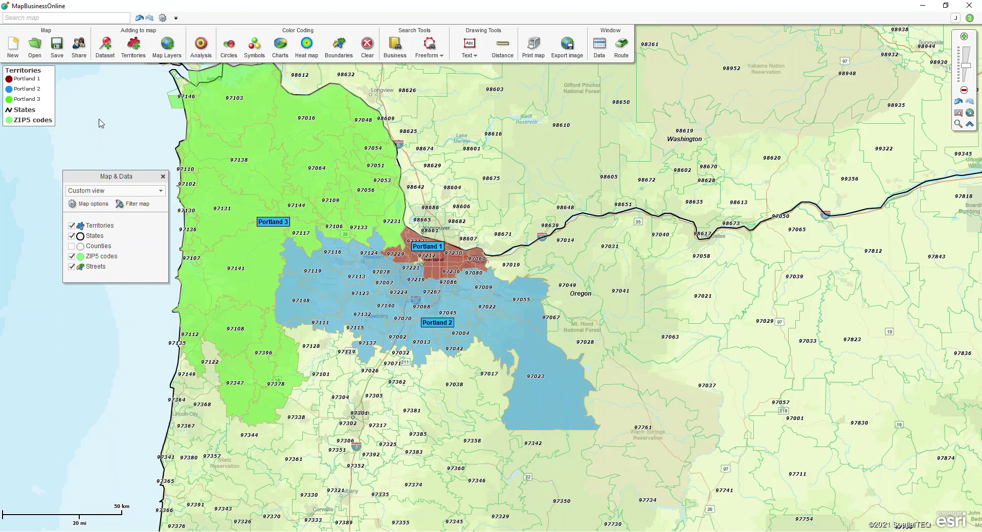
Reposition the Portland 3 label further north within its territory
left_click_drag(272, 223, 272, 196)
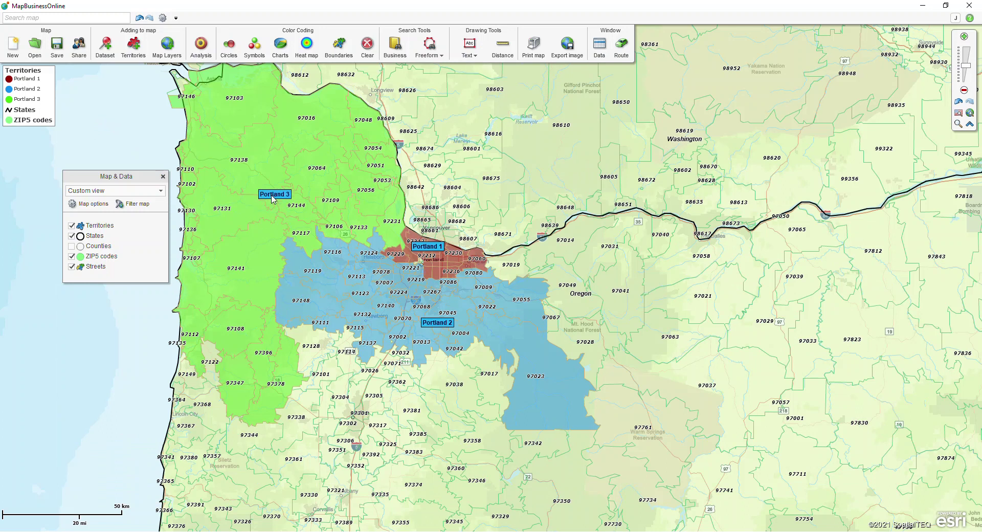
mouse_move(272, 199)
left_click_drag(272, 201, 271, 195)
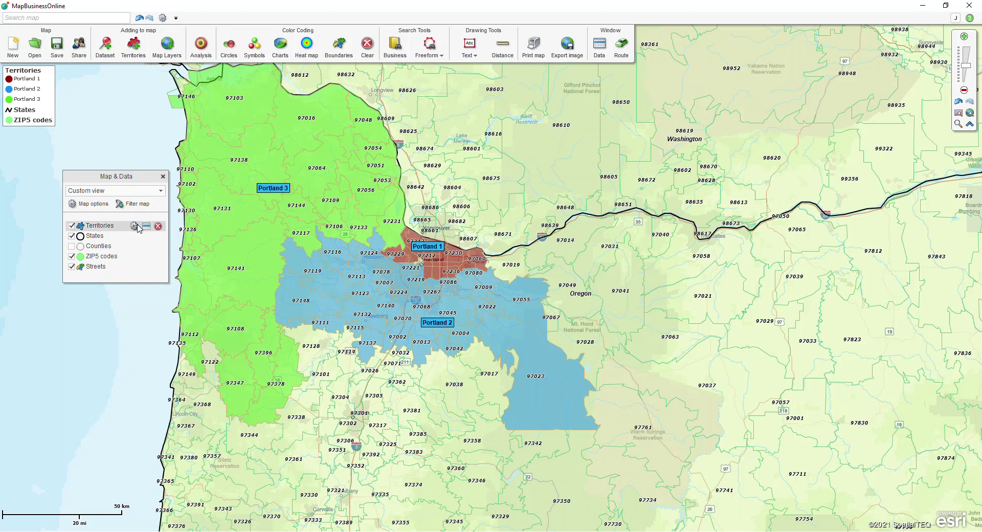
Set the box colour of the Territories layer labels to white
left_click(135, 227)
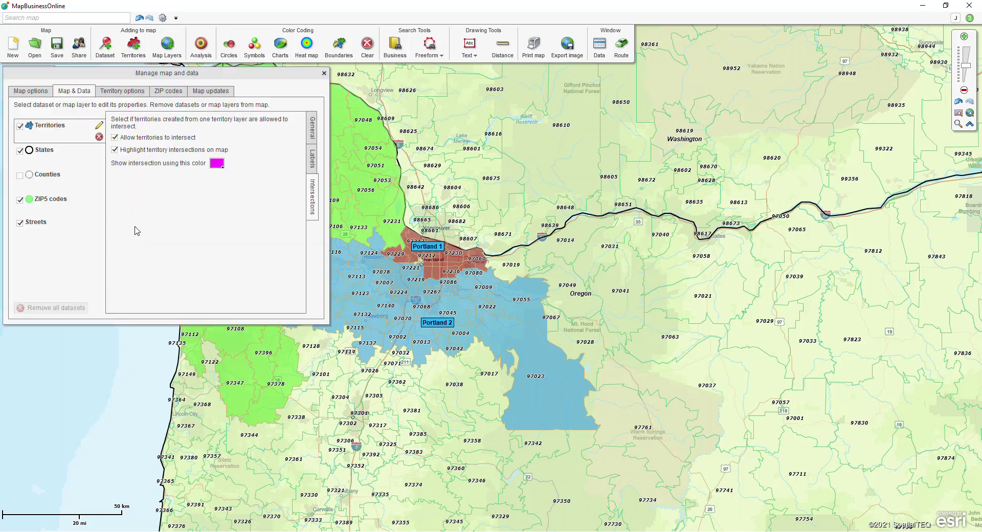
left_click(310, 156)
left_click(177, 177)
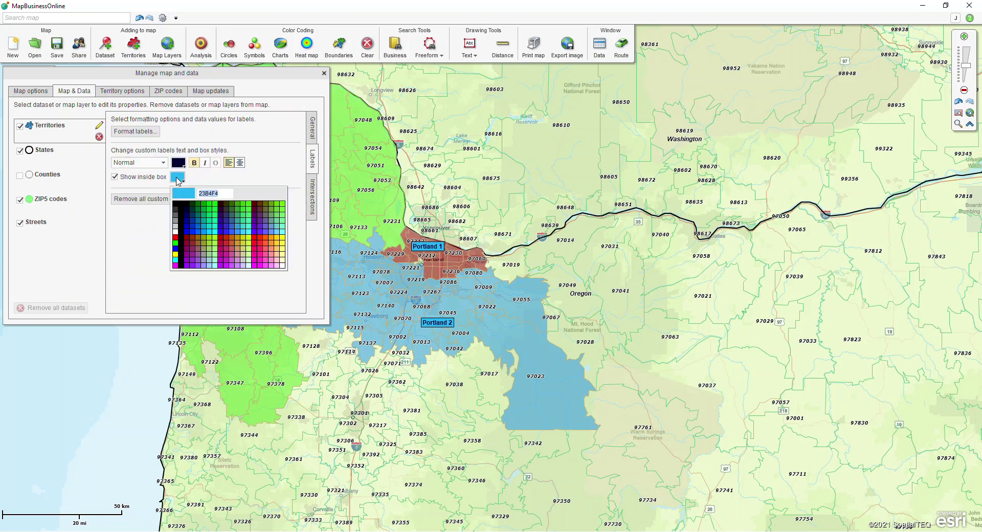
left_click(179, 235)
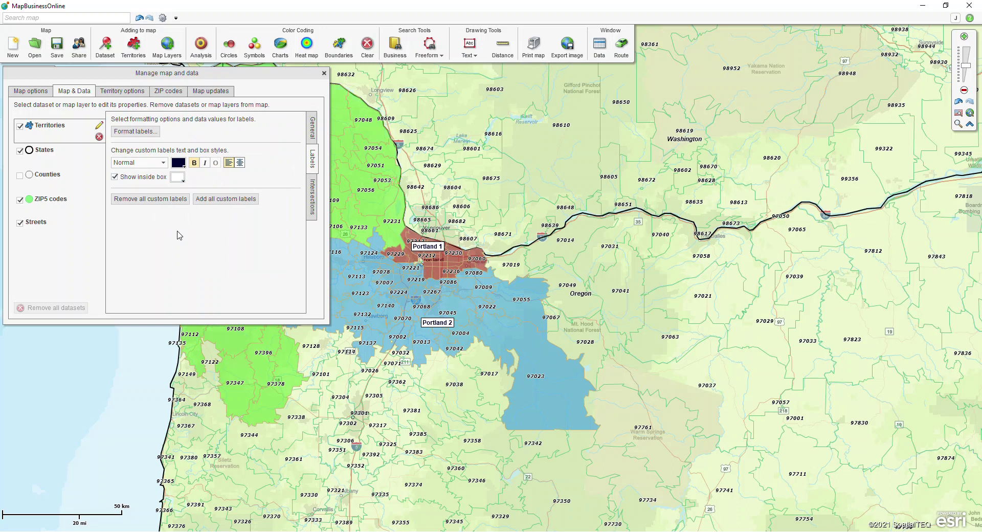
Open the label formatting of the Territories layer and enable data line #1
left_click(136, 131)
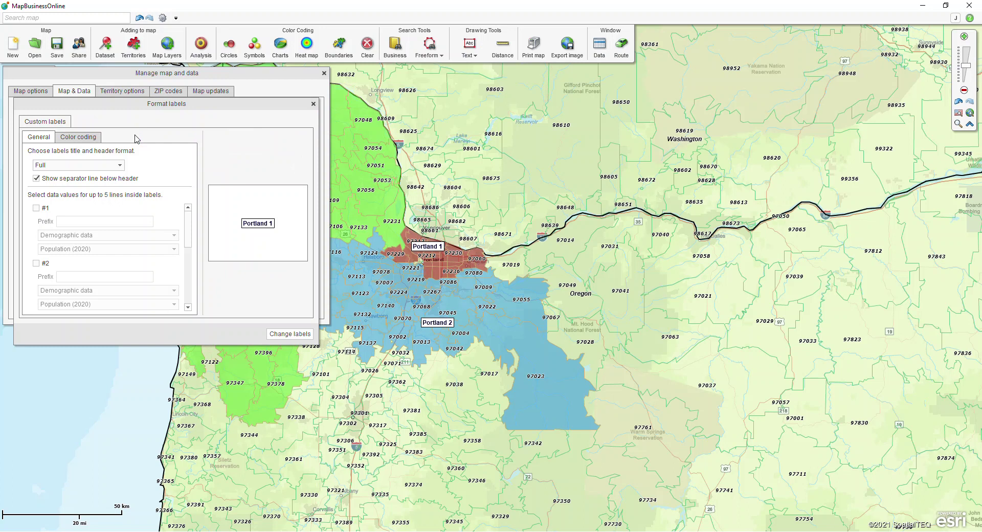
left_click(36, 208)
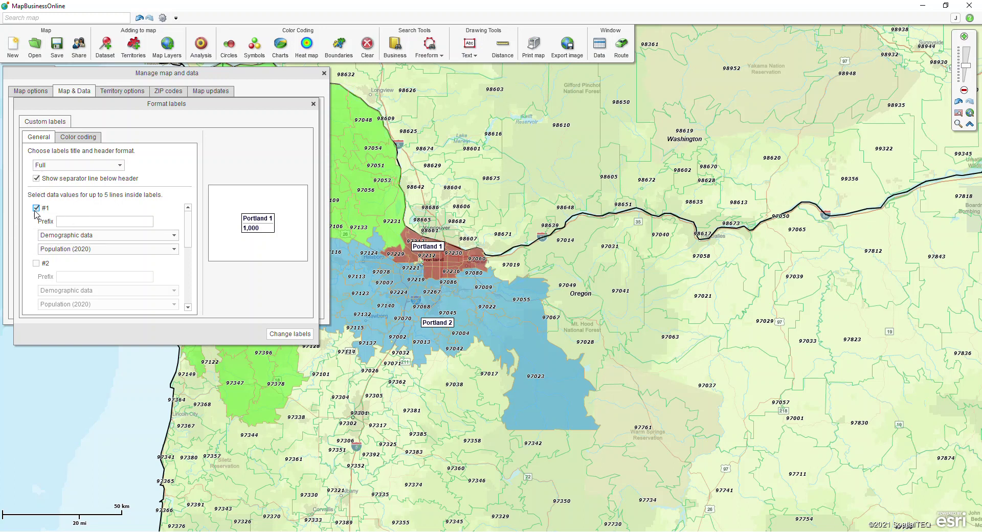
Look through the data categories and demographic fields available for label line #1
left_click(173, 235)
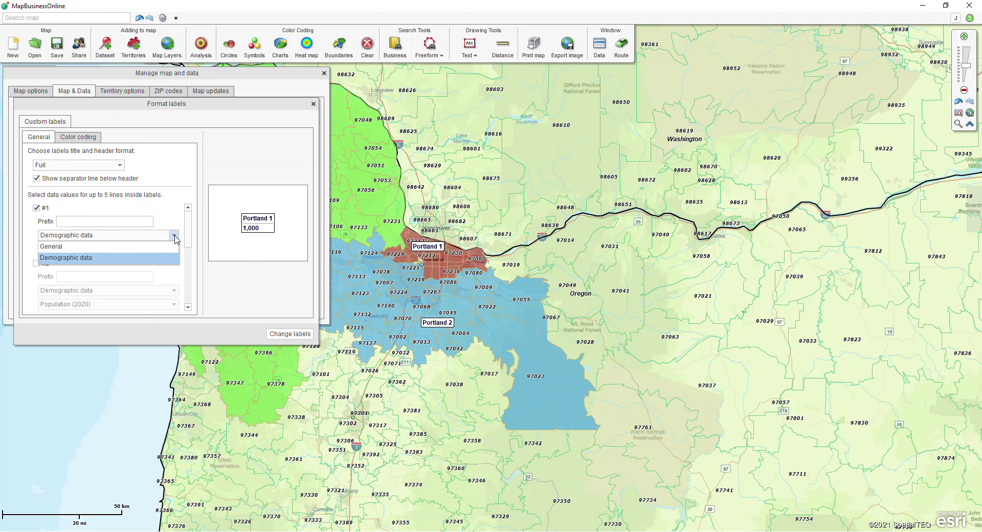
left_click(170, 231)
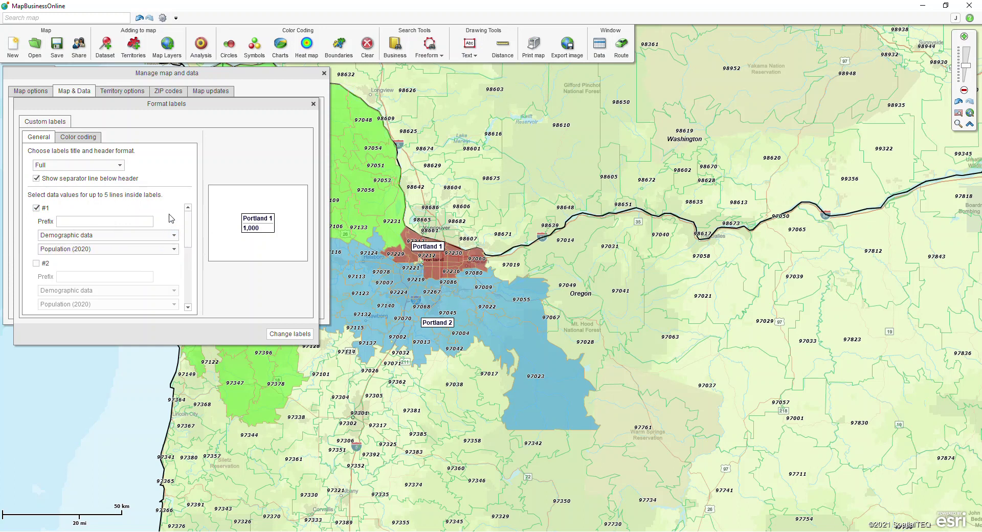
left_click(173, 250)
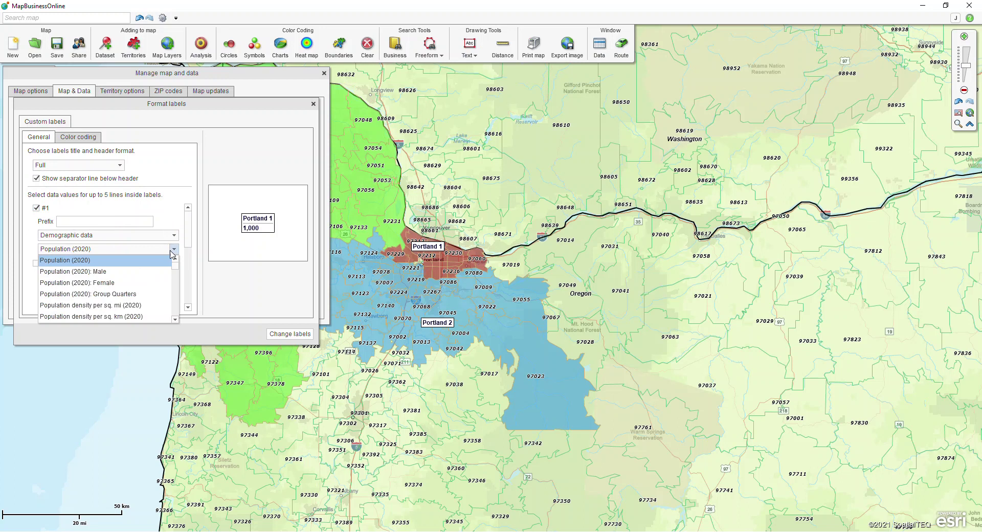
left_click(174, 236)
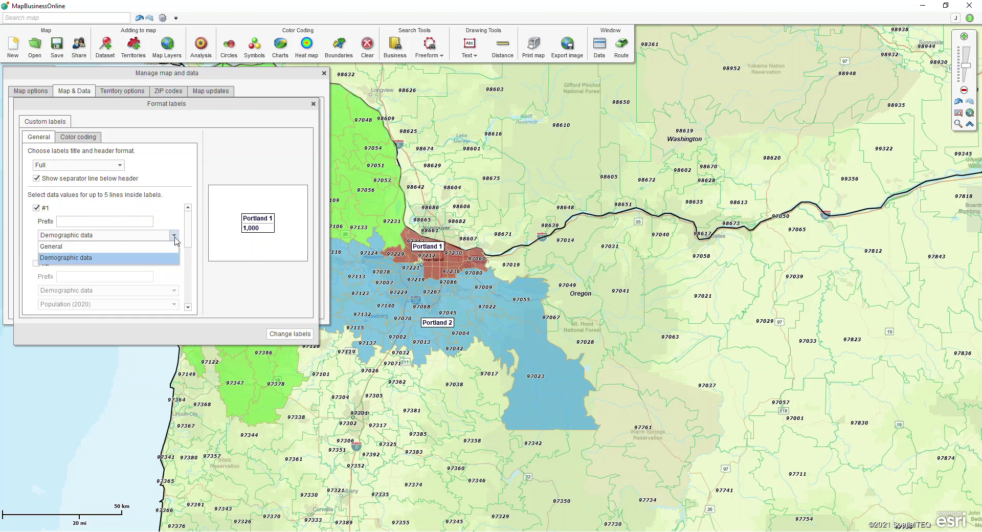
left_click(175, 237)
left_click(165, 249)
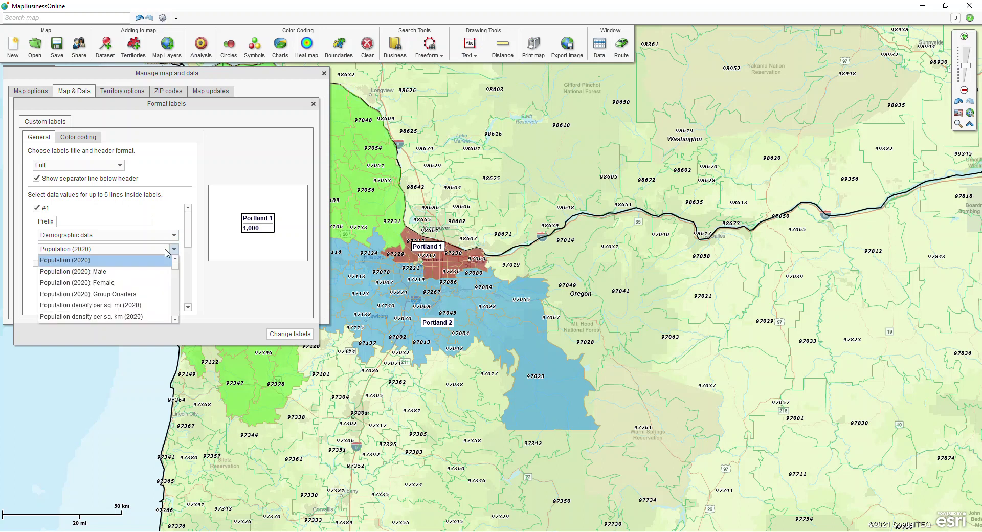
left_click(176, 330)
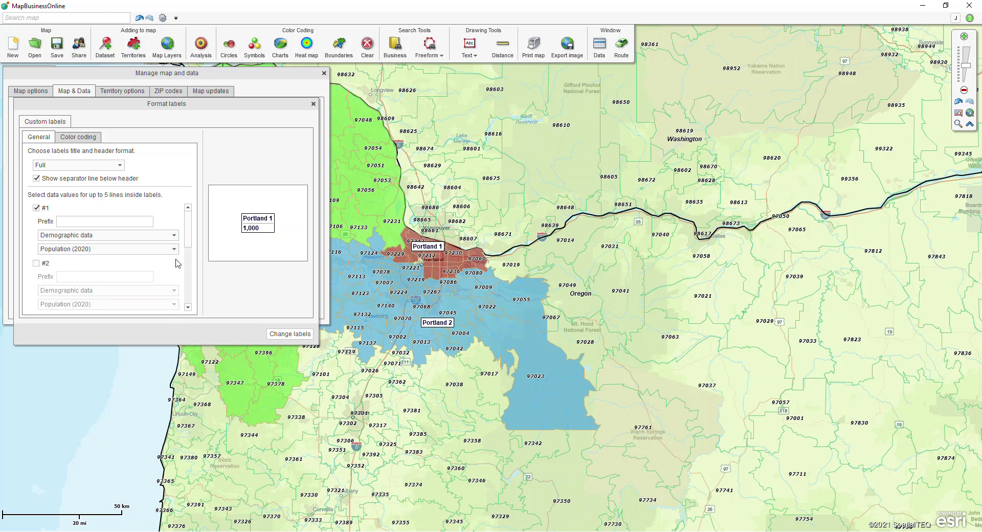
left_click(174, 249)
left_click(175, 320)
left_click(176, 321)
left_click(175, 320)
left_click_drag(176, 320, 175, 320)
mouse_move(176, 276)
left_mouse_down()
mouse_move(174, 298)
mouse_move(176, 262)
left_mouse_up()
Use Population (2020) as the value of label line #1 and set its prefix to Pop
left_click(87, 264)
left_click(80, 221)
type("Pop")
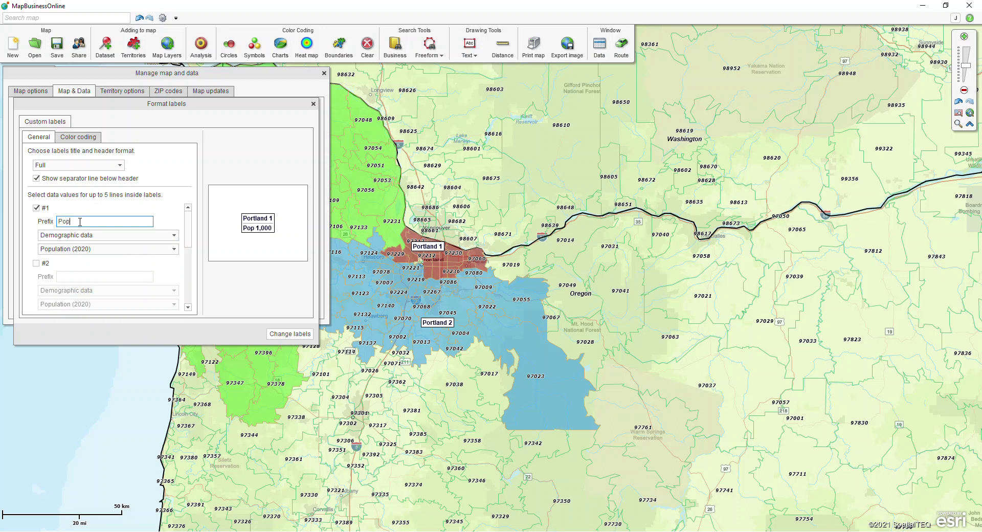
Complete the label prefix as Pop:, apply the label changes to the territories and close the map and data management window
type(":")
left_click(282, 334)
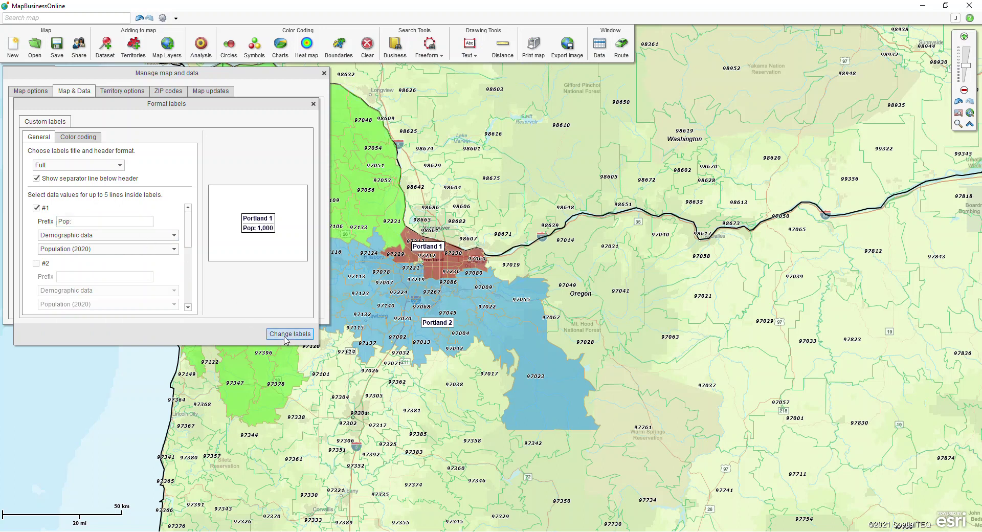
left_click(324, 73)
left_click_drag(124, 183, 102, 187)
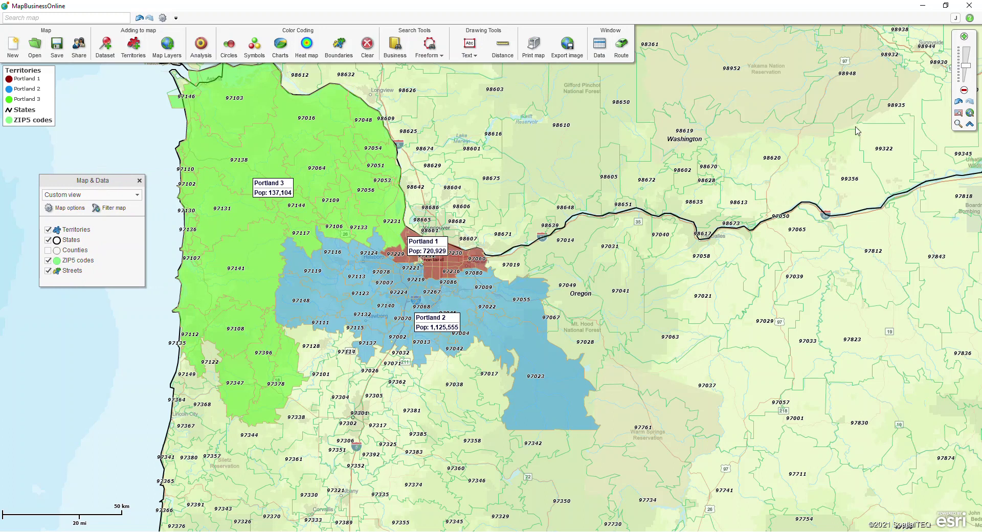
Open the data window, switch its view to all ZIP5 codes and go to the start of the table
left_click(599, 46)
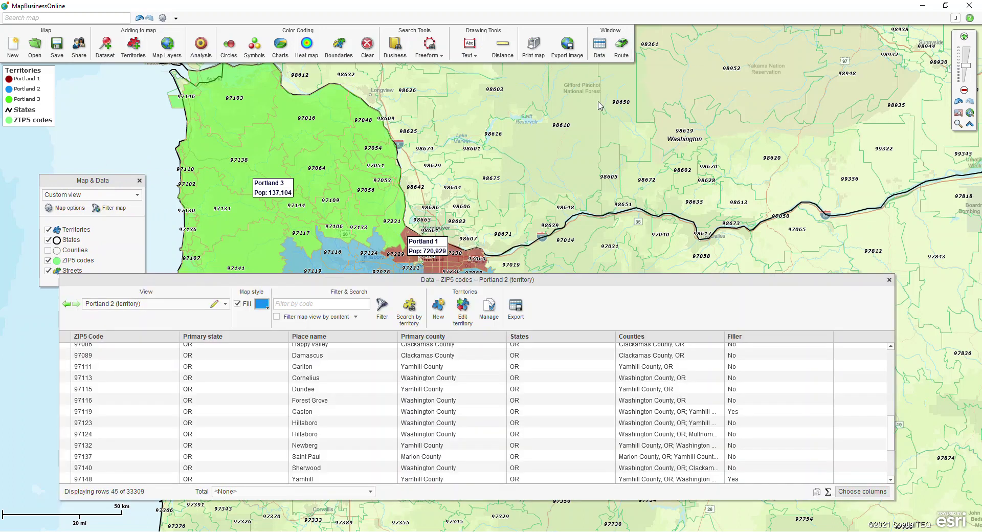
left_click_drag(457, 282, 472, 220)
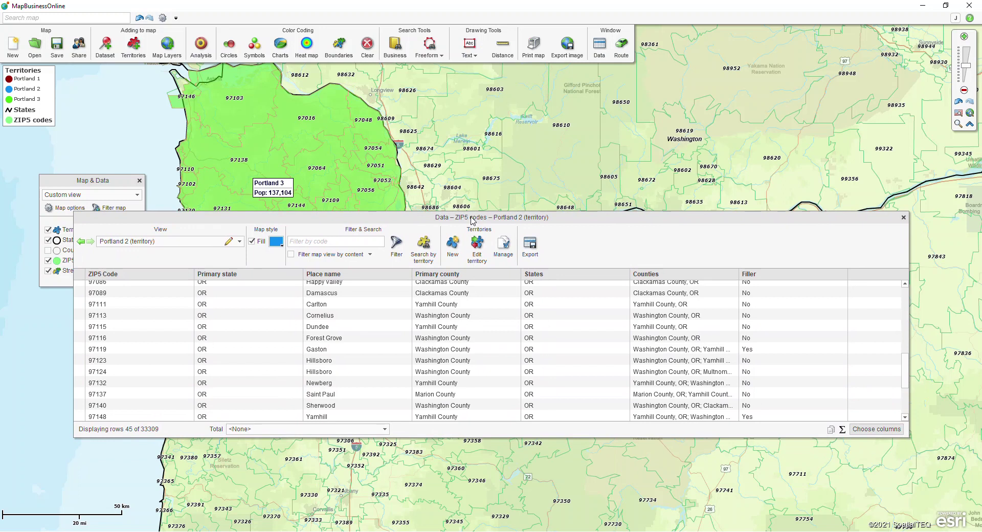
left_click(240, 241)
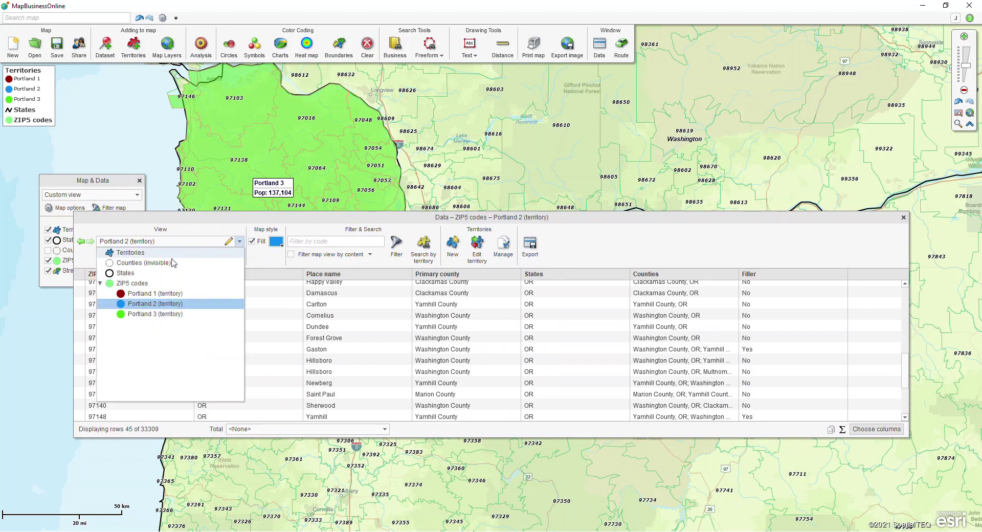
left_click(147, 283)
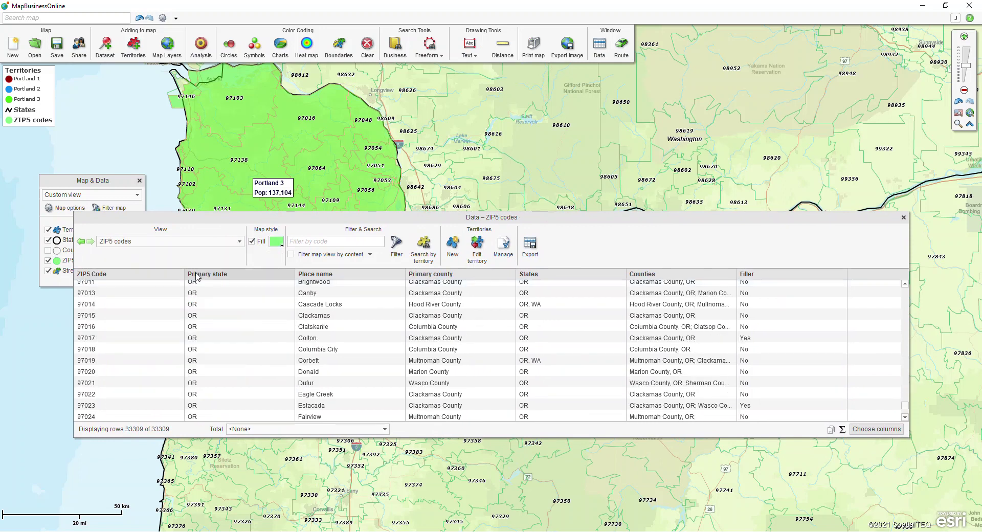
left_click_drag(907, 404, 906, 285)
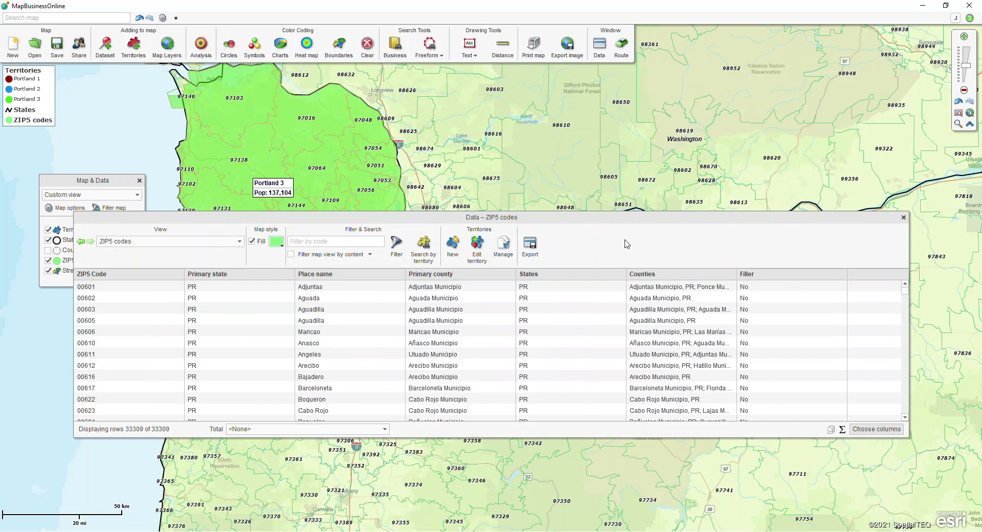
left_click_drag(611, 217, 574, 157)
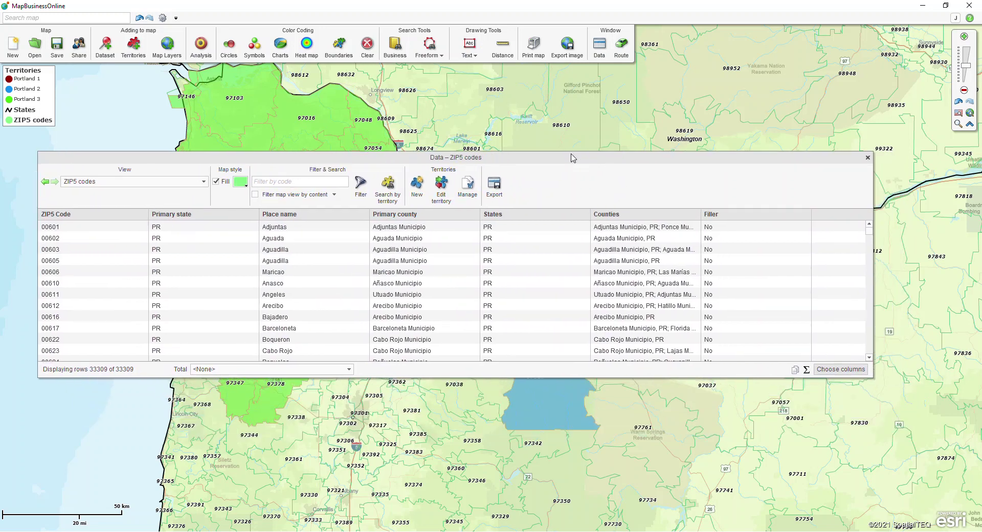
Add the demographic column Median household income (2020) to the columns shown for the ZIP5 codes table
left_click(829, 370)
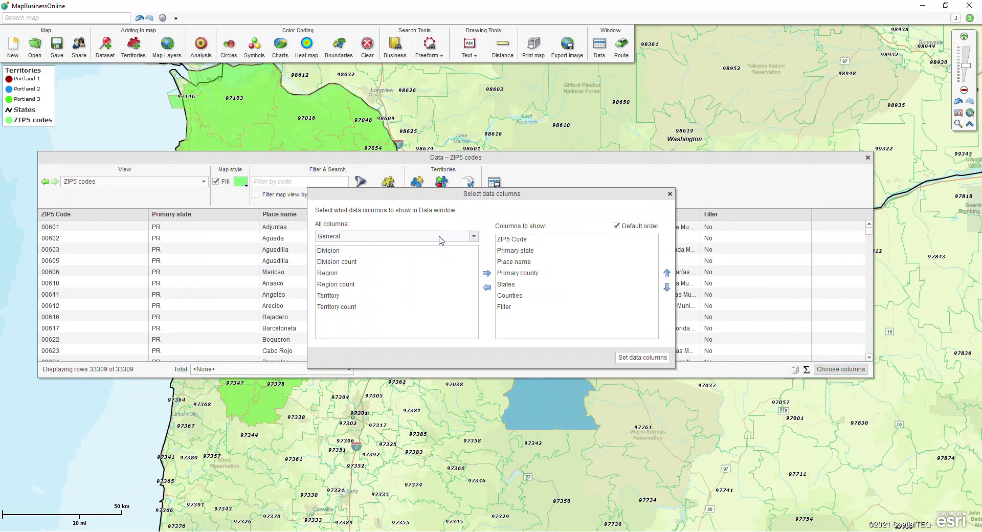
left_click(474, 235)
left_click(383, 259)
left_click(474, 335)
left_click(474, 335)
scroll(476, 339, "down", 15)
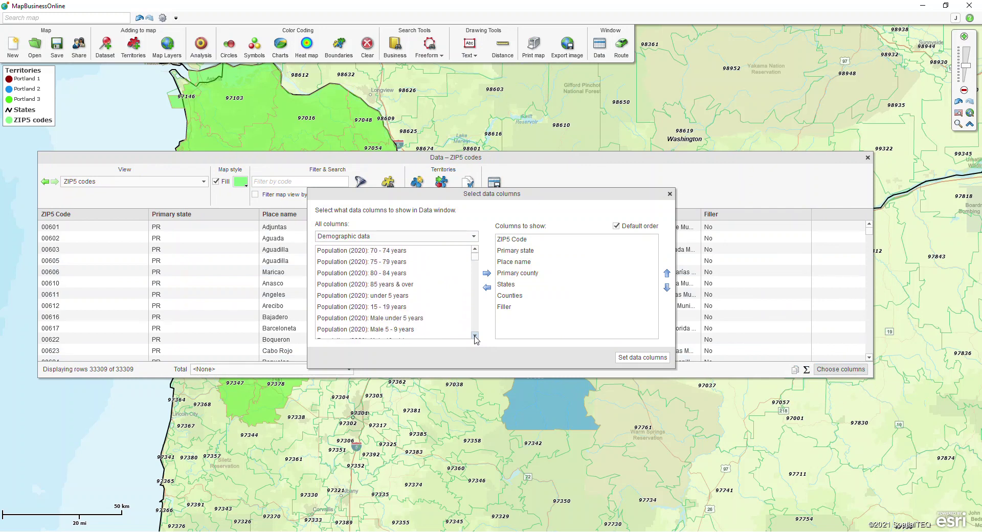
scroll(475, 338, "down", 3)
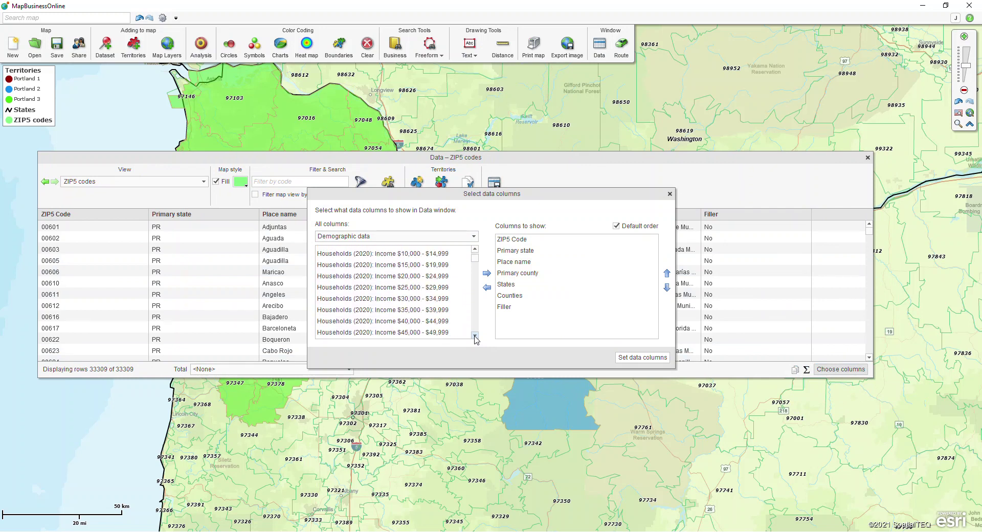
left_click(475, 249)
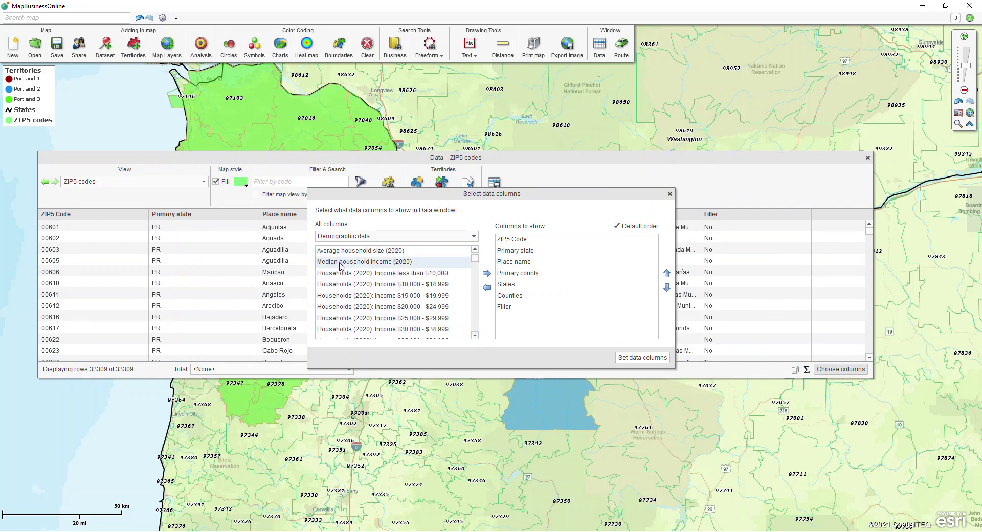
left_click(411, 264)
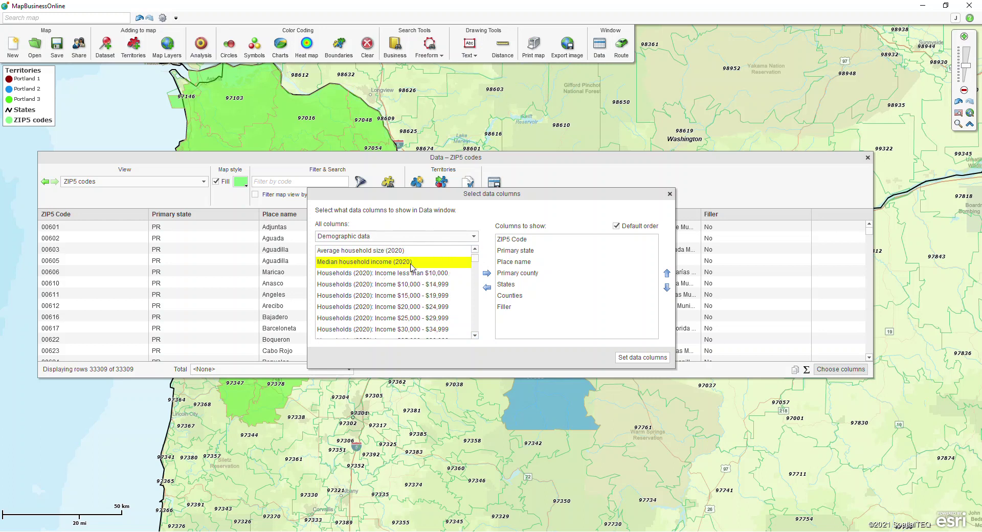
left_click(487, 277)
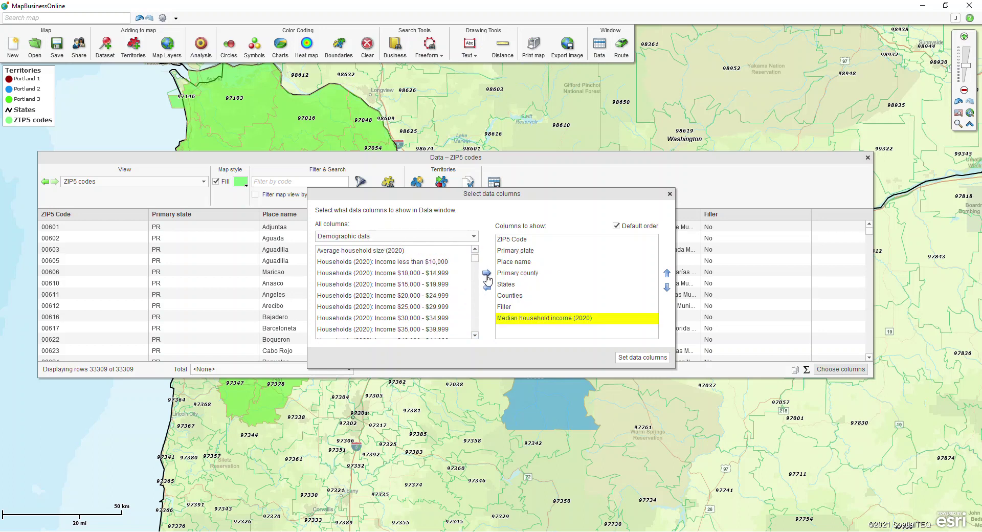
Move the Median household income (2020) column up to directly after ZIP5 Code in the column order
left_click(669, 274)
left_click(669, 275)
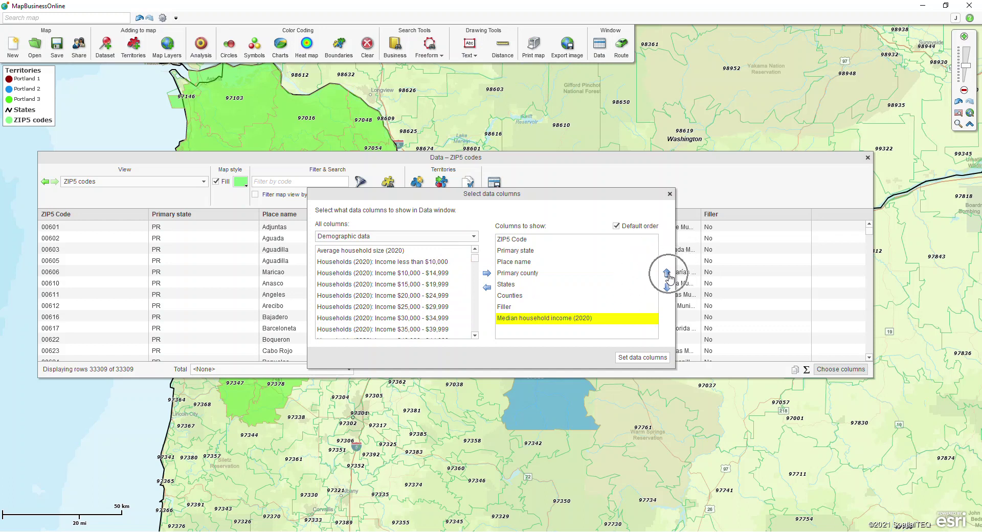
left_click(667, 274)
left_click(667, 274)
left_click(667, 273)
left_click(667, 273)
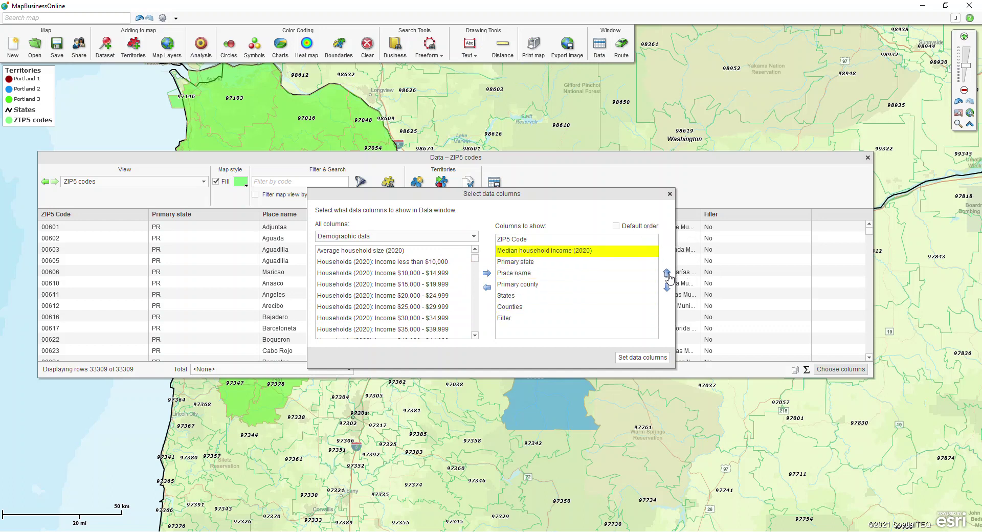
Remove the Primary county, States, Counties and Filler columns from the shown columns and apply the column selection
left_click(512, 318)
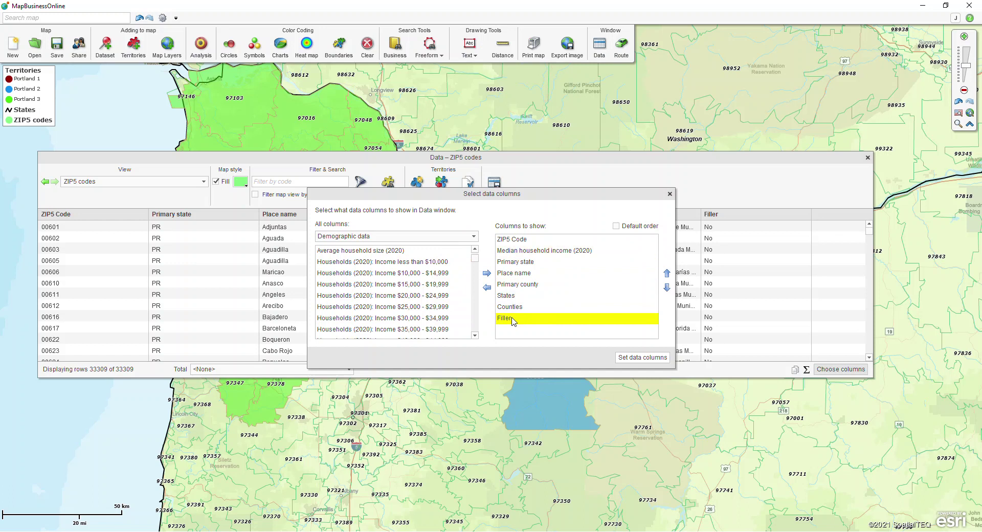
key("shift+Up")
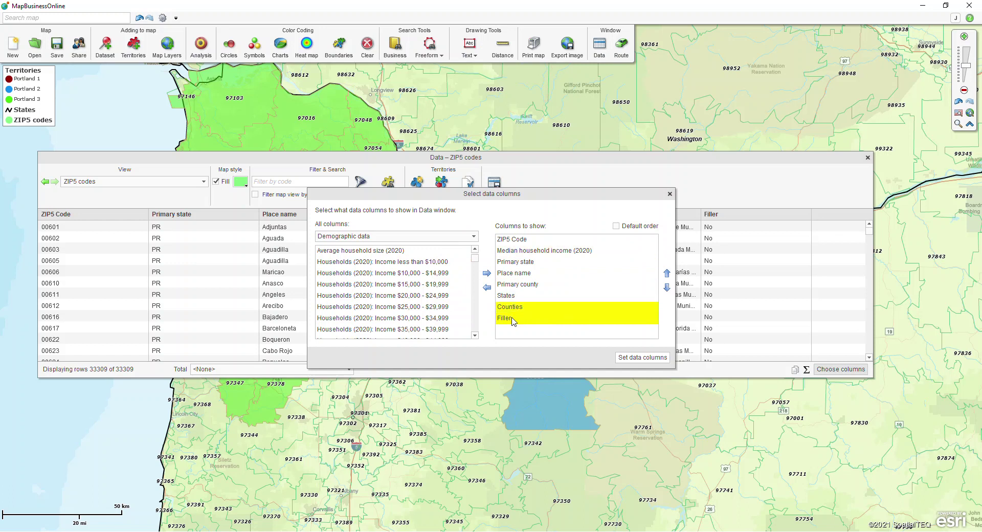
key("shift+Up")
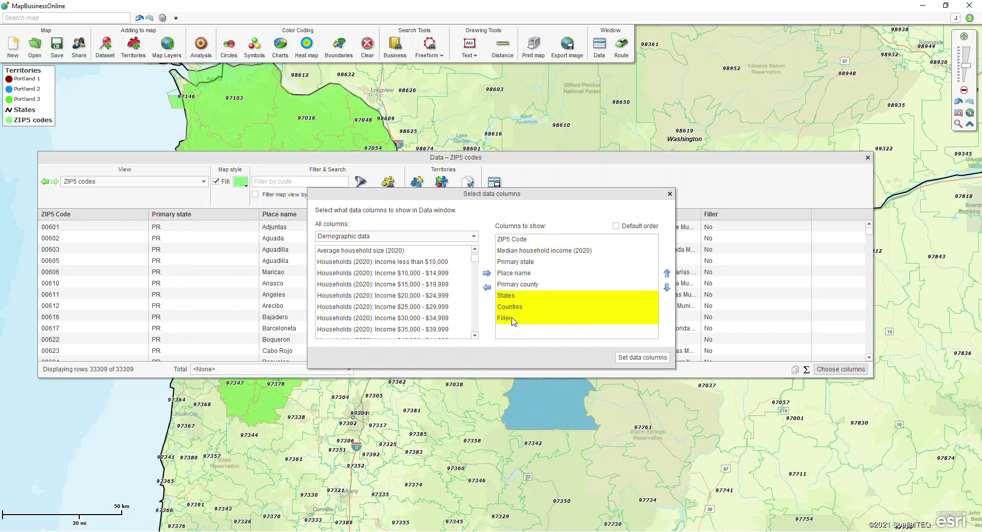
key("shift+Up")
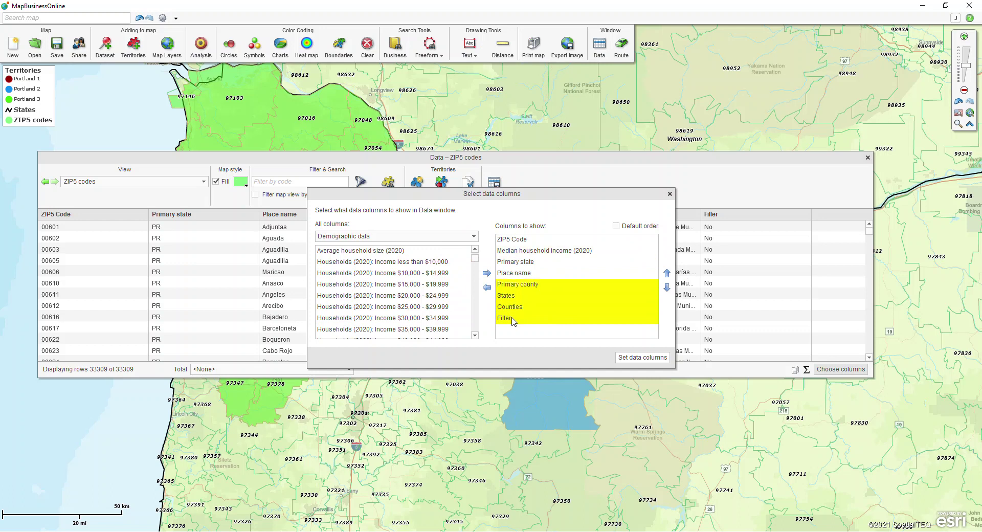
key("shift+Up")
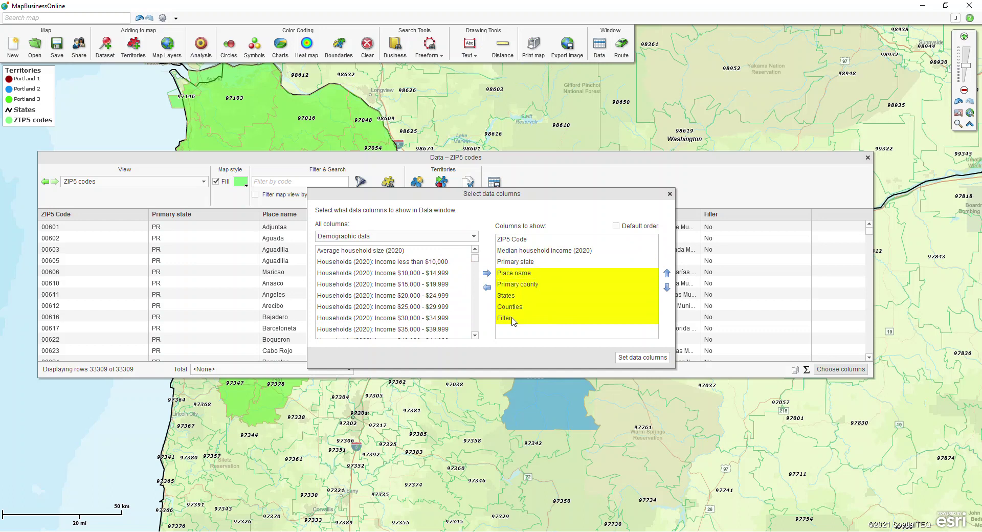
key("shift+Down")
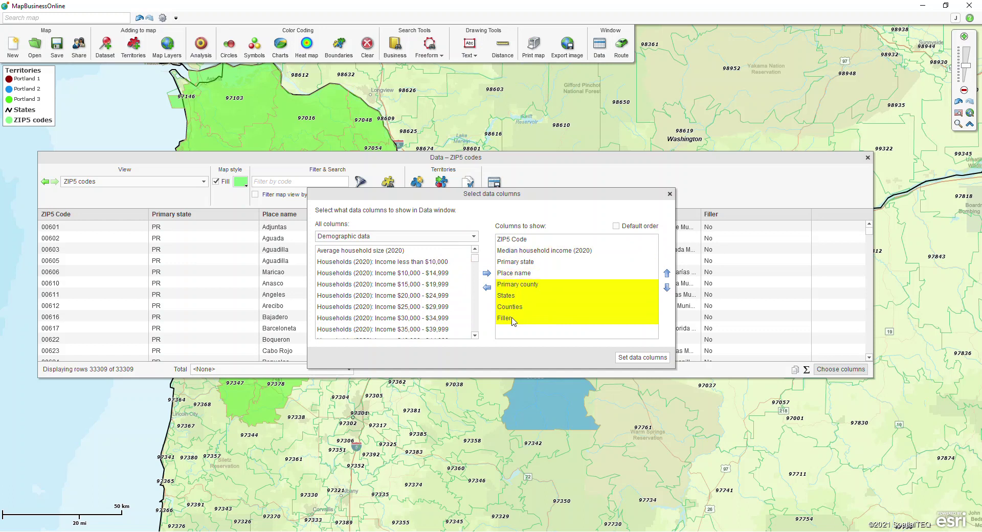
left_click(487, 288)
left_click(628, 357)
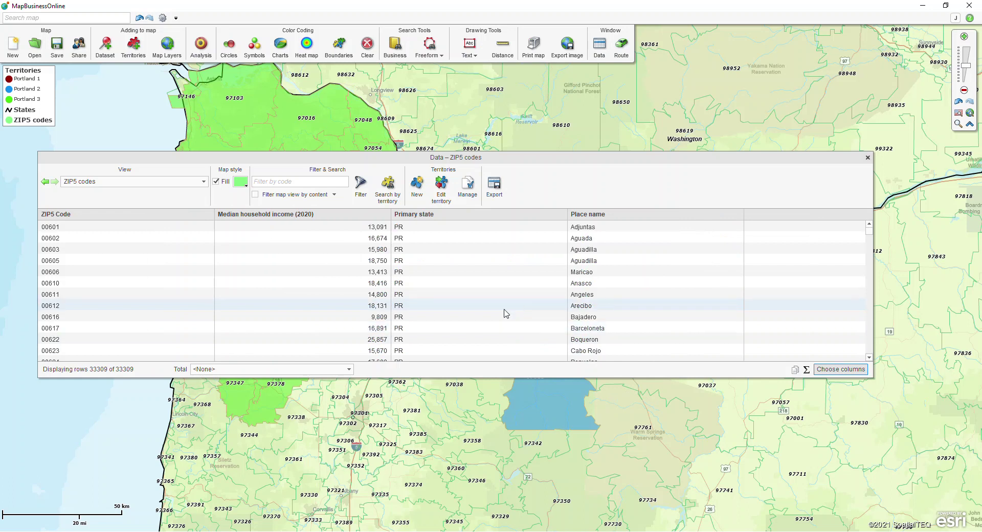
Filter the ZIP5 codes table to rows whose Primary state equals FL
left_click(364, 197)
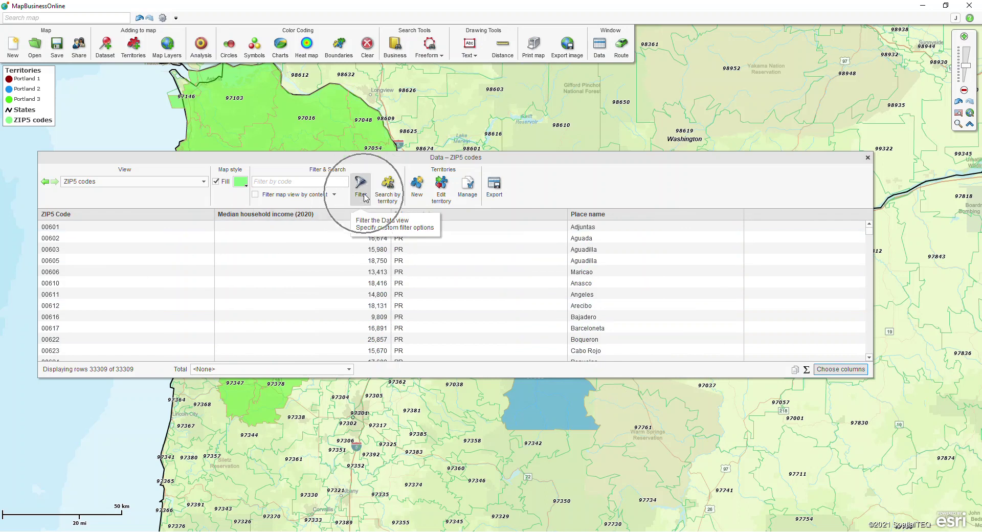
left_click(365, 216)
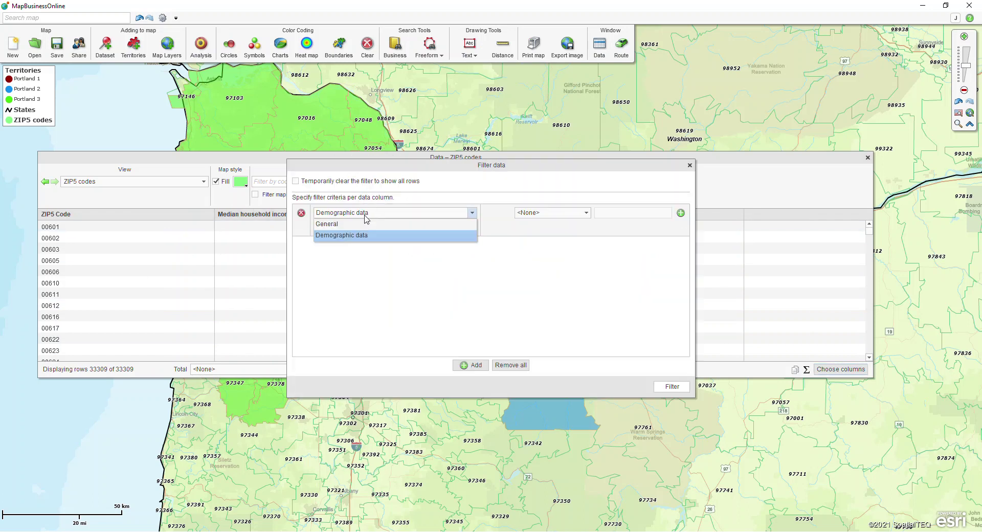
left_click(355, 225)
left_click(358, 227)
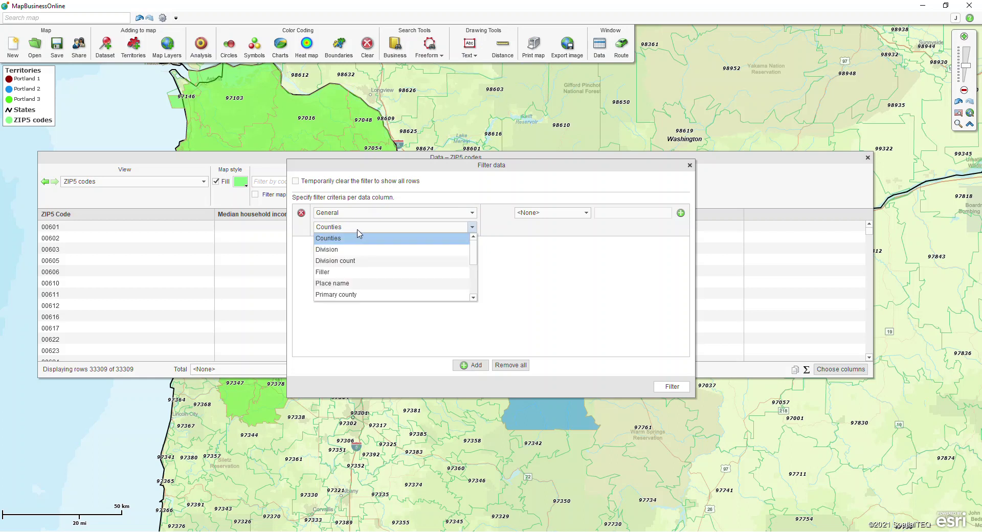
scroll(464, 254, "down", 3)
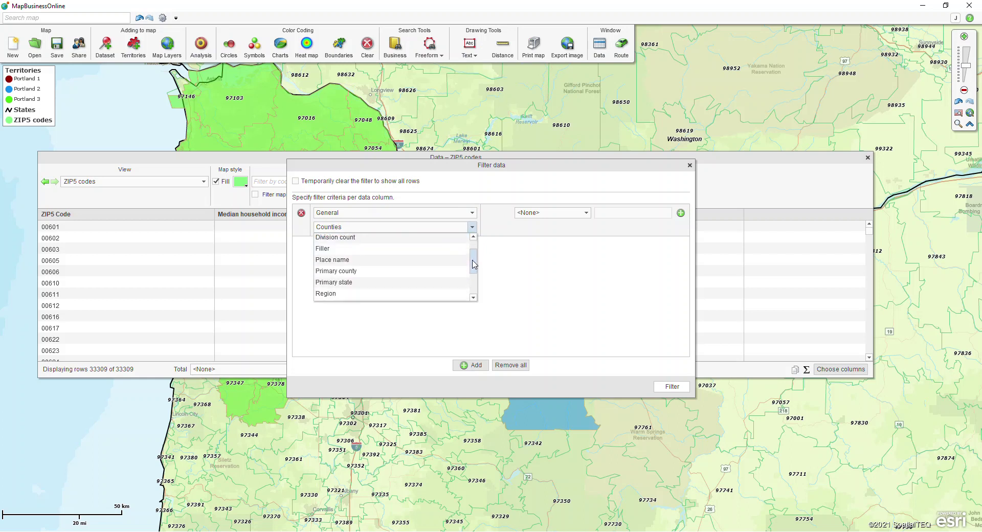
left_click(361, 279)
left_click(543, 212)
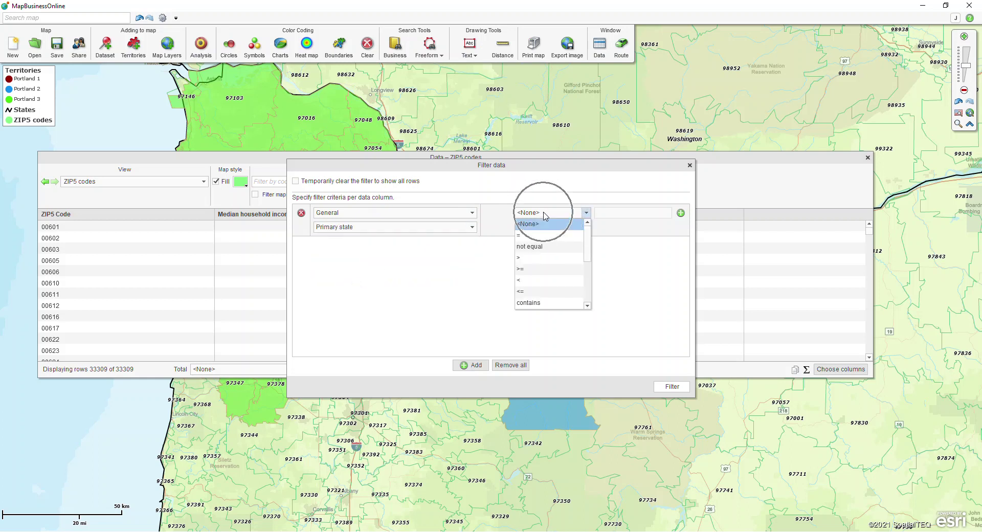
left_click(529, 235)
left_click(623, 218)
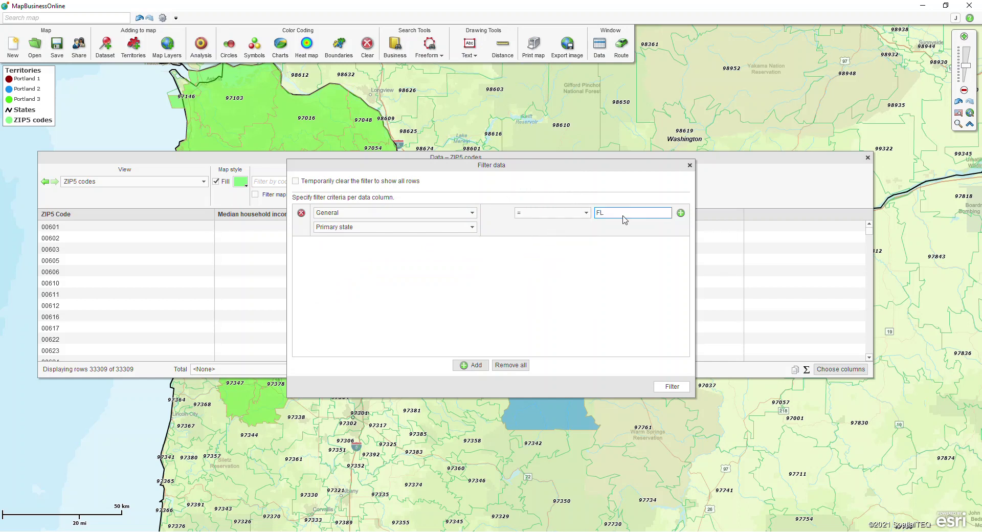
left_click(562, 214)
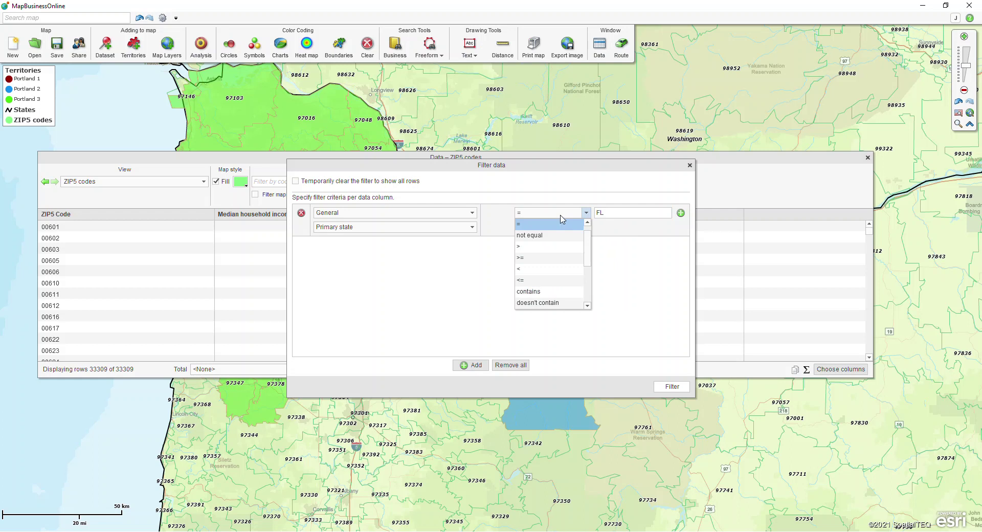
left_click(564, 194)
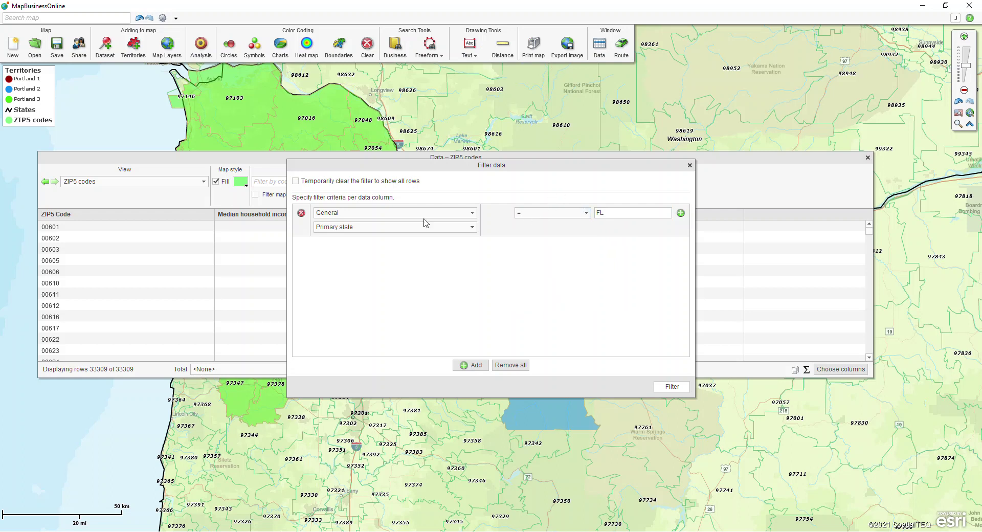
left_click(671, 387)
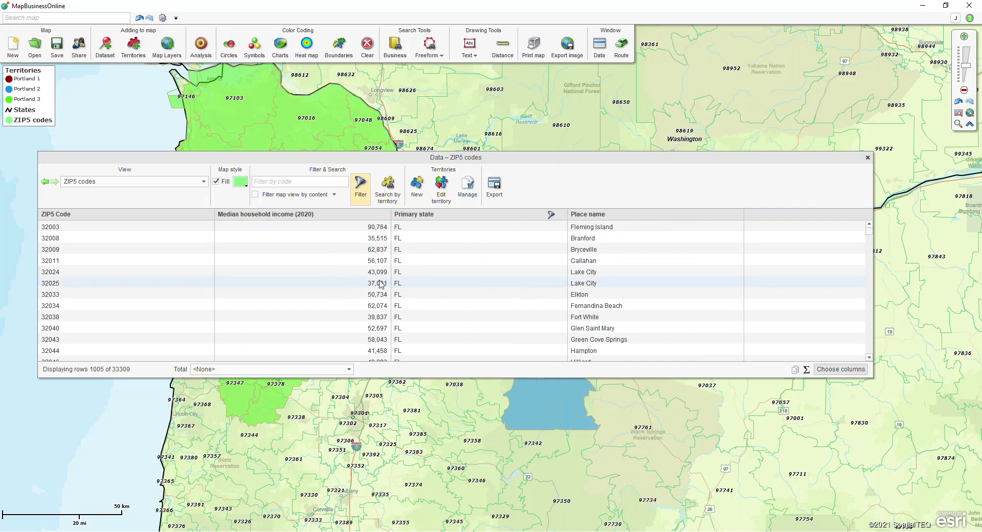
Add a second filter criterion on the demographic column Median household income (2020)
left_click(360, 185)
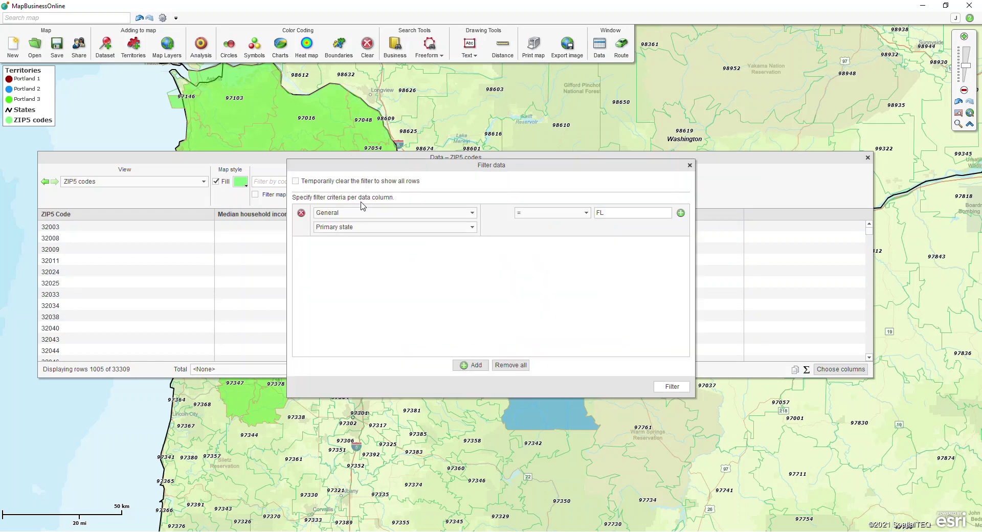
left_click(462, 365)
left_click(472, 258)
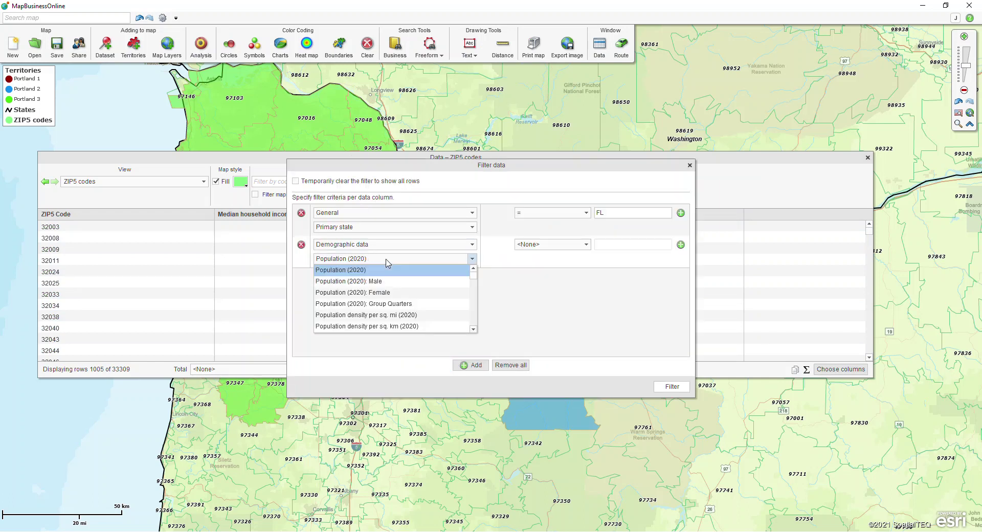
left_click(475, 335)
left_click(471, 258)
left_click(473, 330)
left_click(474, 329)
left_click(473, 330)
left_click(474, 329)
left_click(474, 330)
left_click(473, 329)
left_click(473, 330)
left_click(473, 330)
left_click(474, 330)
left_click(473, 330)
left_click(474, 330)
scroll(479, 279, "up", 1)
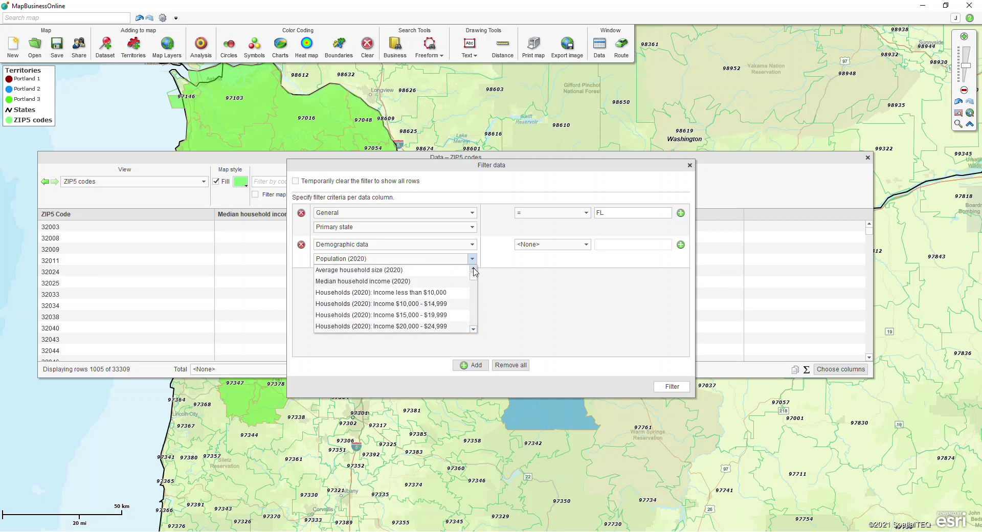
left_click(412, 281)
Set the median household income criterion to >= 55000 and apply the filter to the ZIP5 codes table
left_click(535, 245)
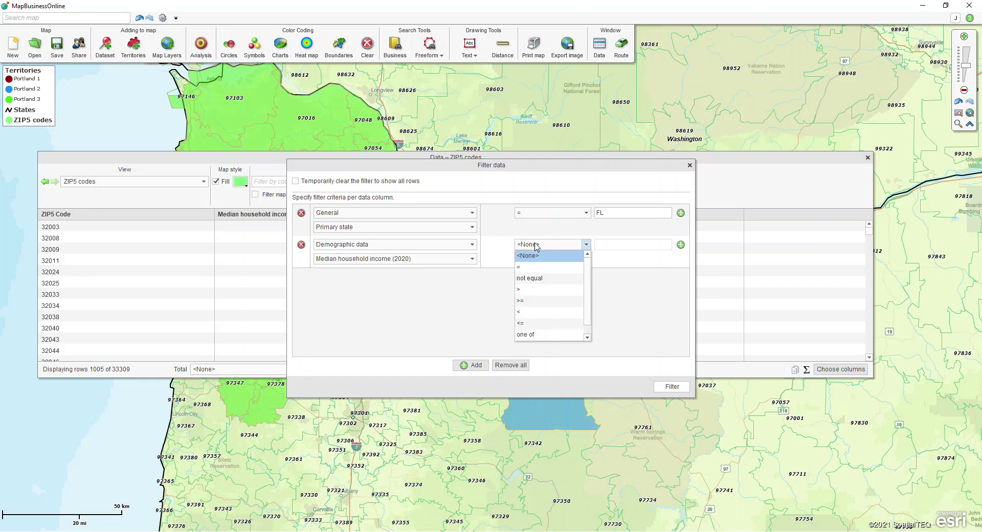
left_click(528, 301)
left_click(608, 246)
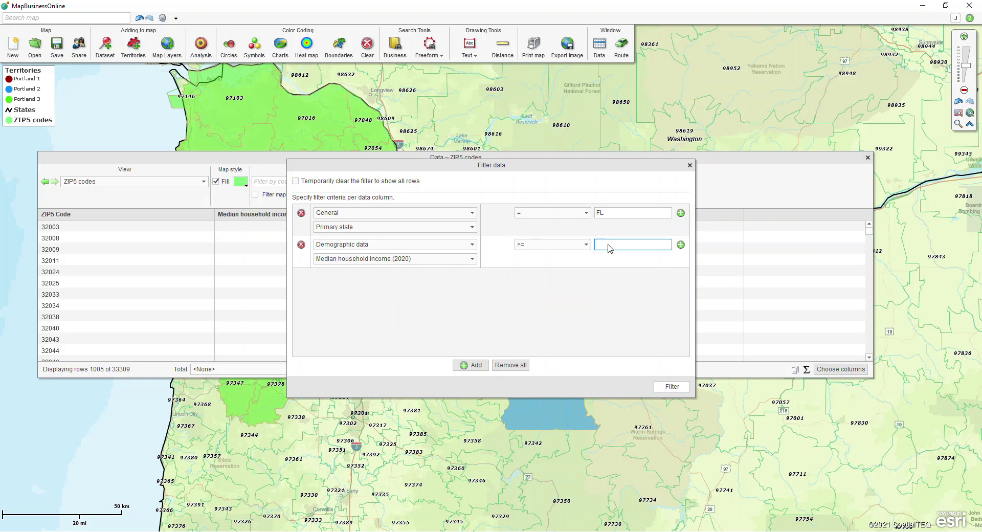
type("55000")
left_click(671, 388)
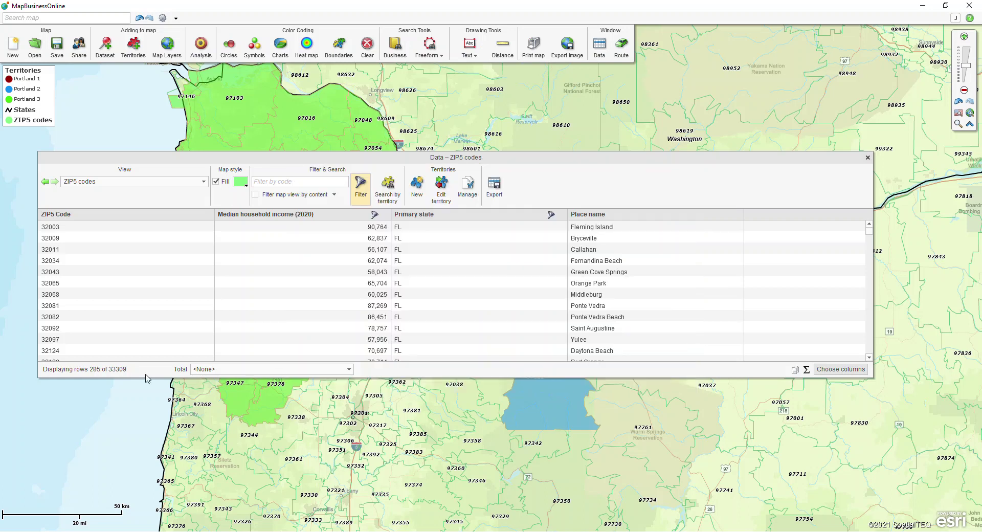
left_click(94, 376)
left_click(95, 377)
left_click(112, 374)
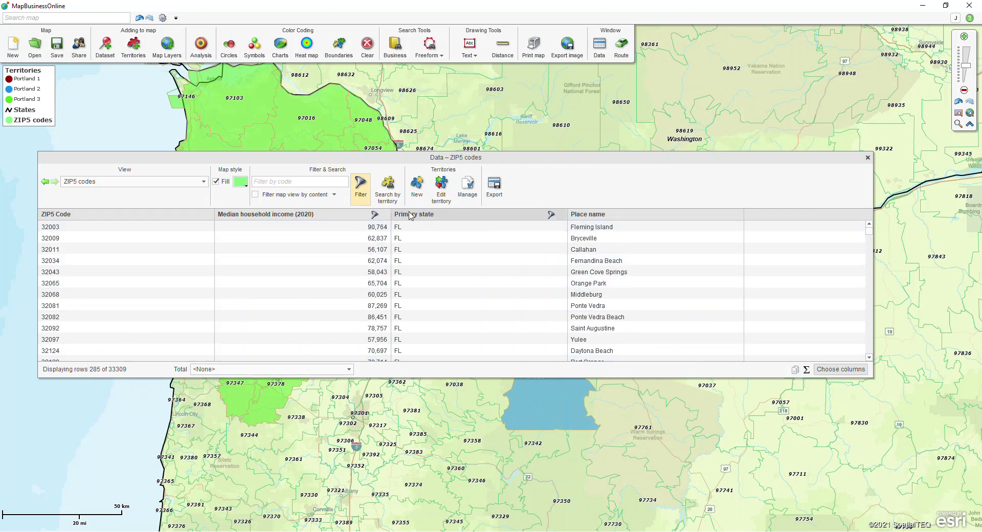
Create a new territory named FL Above $55k from all geographies in the data view and close the data window
left_click(417, 193)
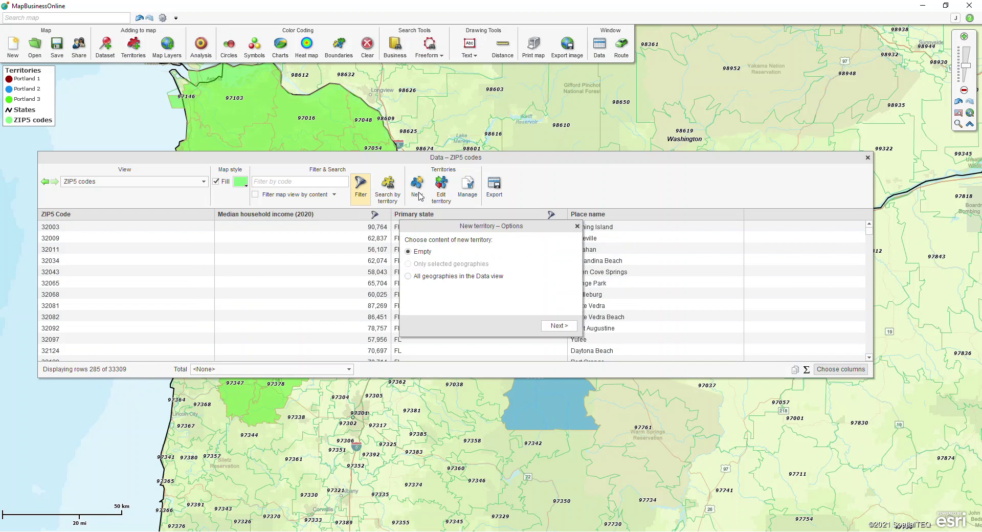
left_click(409, 277)
left_click(555, 326)
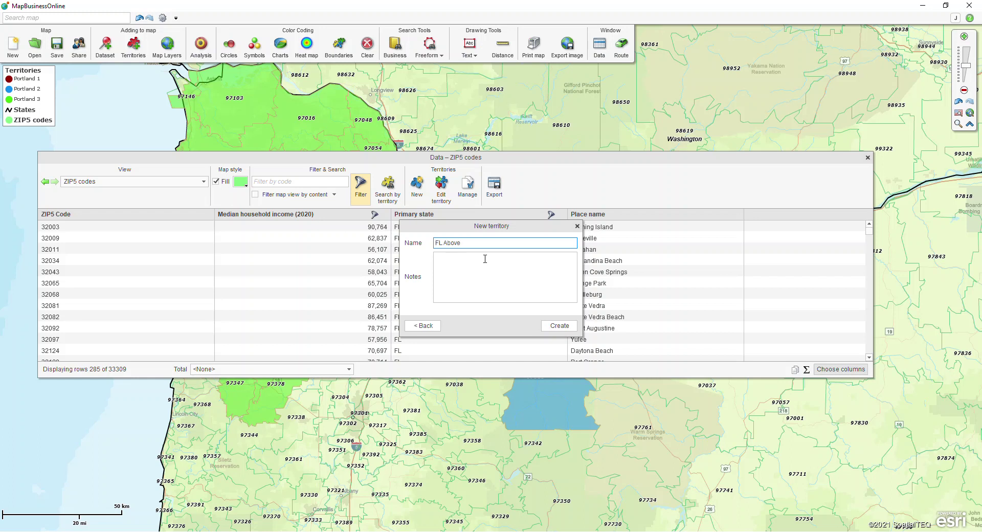
left_click(559, 326)
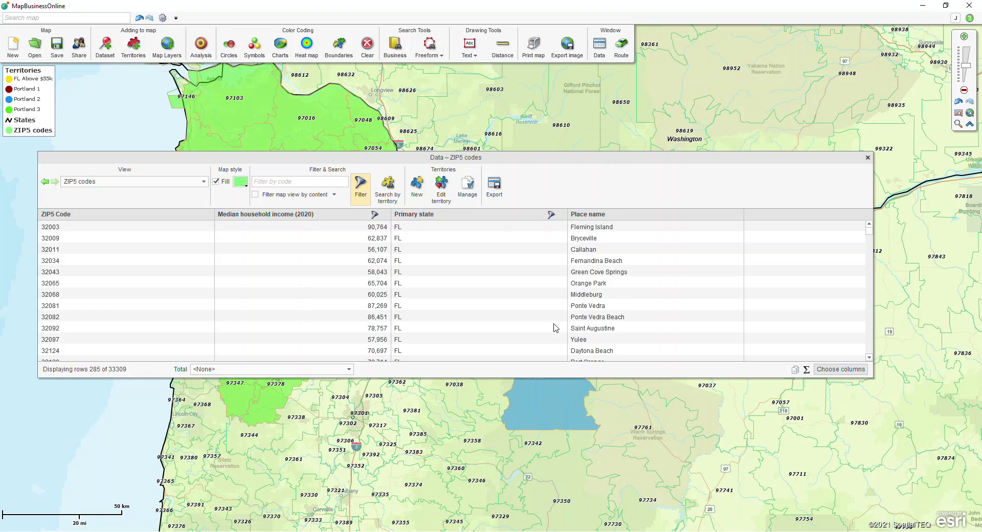
left_click(868, 158)
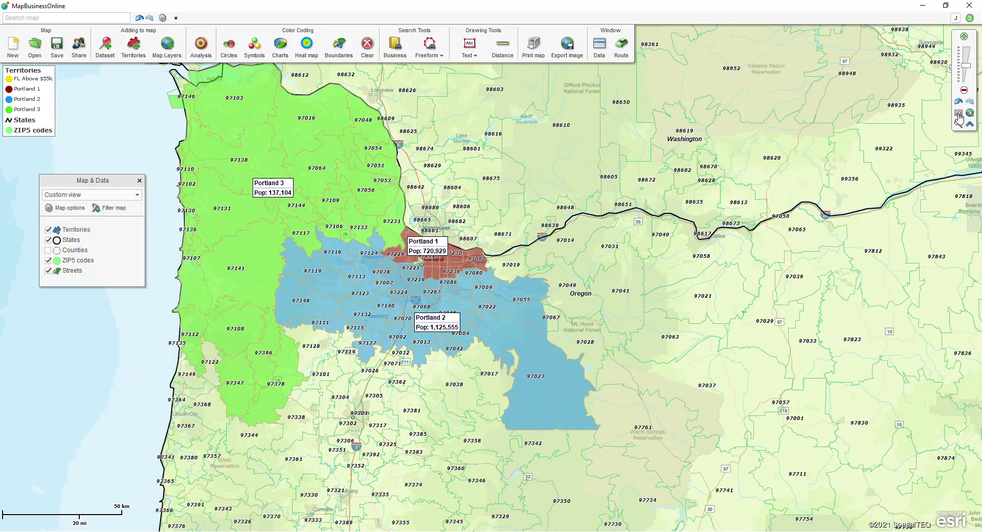
Draw a freeform polygon around northern Florida, from west of Mobile to the Atlantic coast beyond Jacksonville
left_click(956, 116)
left_click_drag(847, 429, 665, 241)
left_click(957, 124)
left_click_drag(370, 205, 549, 335)
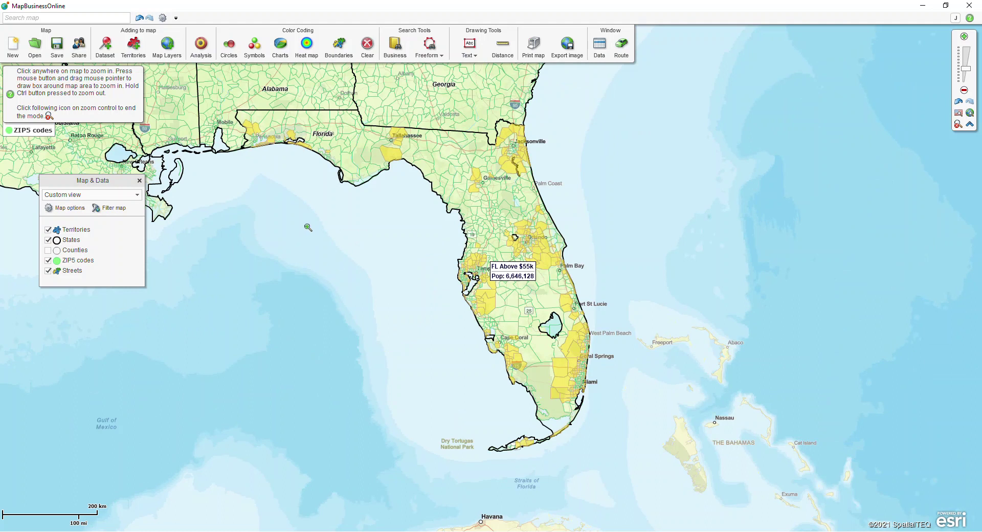
left_click(958, 124)
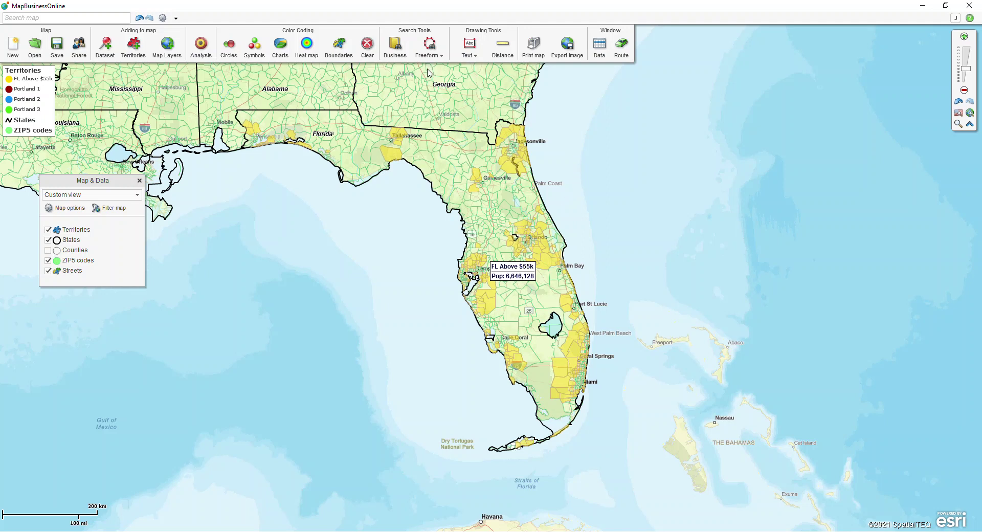
left_click(429, 48)
left_click(437, 110)
mouse_move(578, 115)
left_mouse_down()
mouse_move(202, 137)
mouse_move(478, 212)
mouse_move(584, 169)
mouse_move(577, 117)
left_mouse_up()
Search the ZIP5 codes inside the polygon and remove them from the FL Above $55k territory
left_click(423, 175)
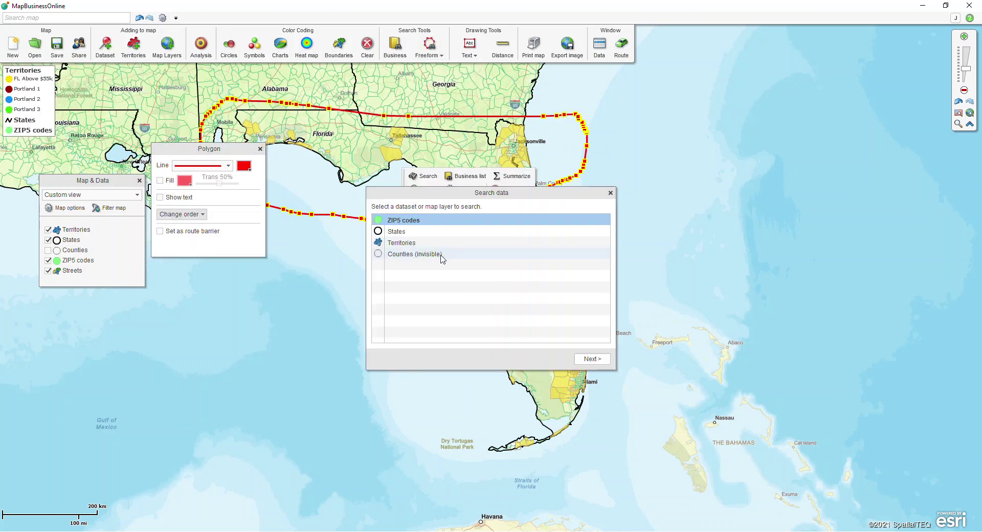
left_click(607, 361)
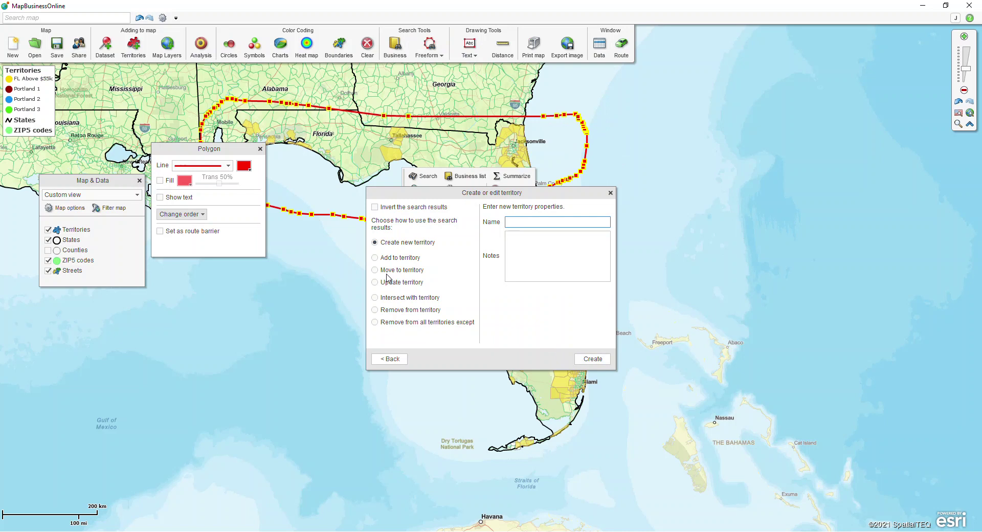
left_click(375, 309)
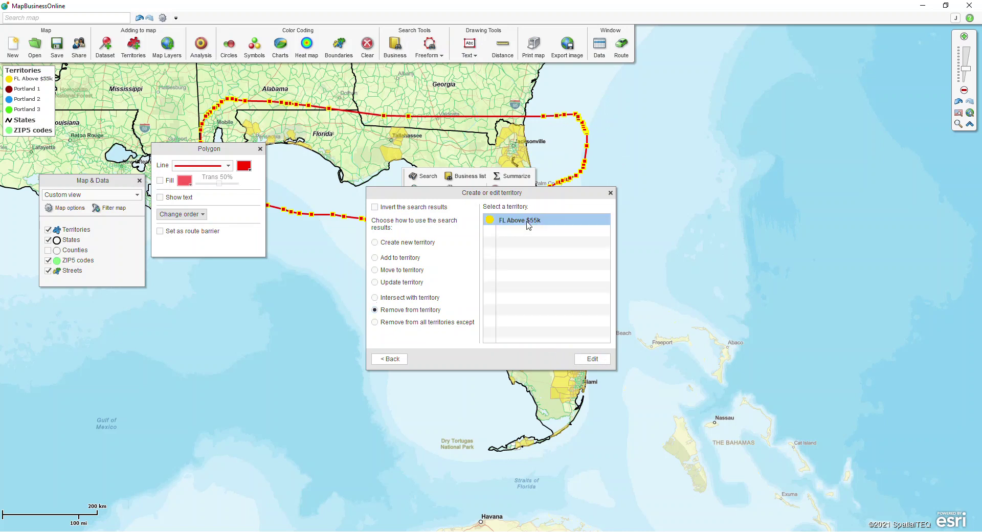
left_click(601, 361)
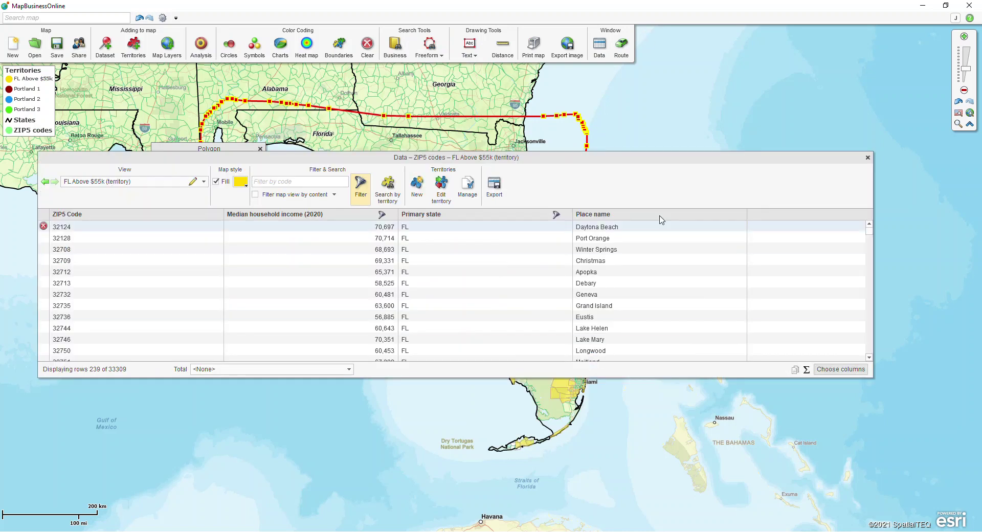
left_click_drag(736, 158, 752, 223)
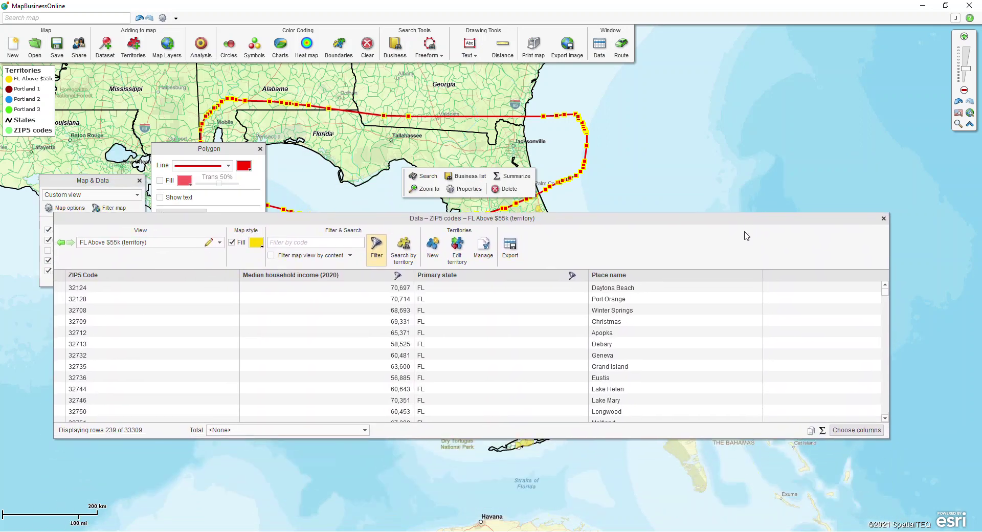
left_click(510, 248)
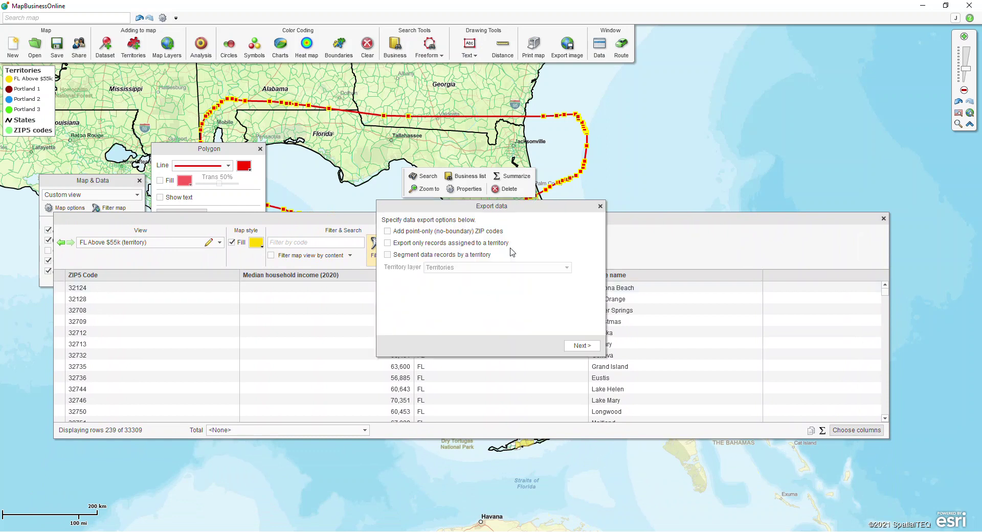
left_click(387, 232)
left_click(200, 379)
left_click(600, 206)
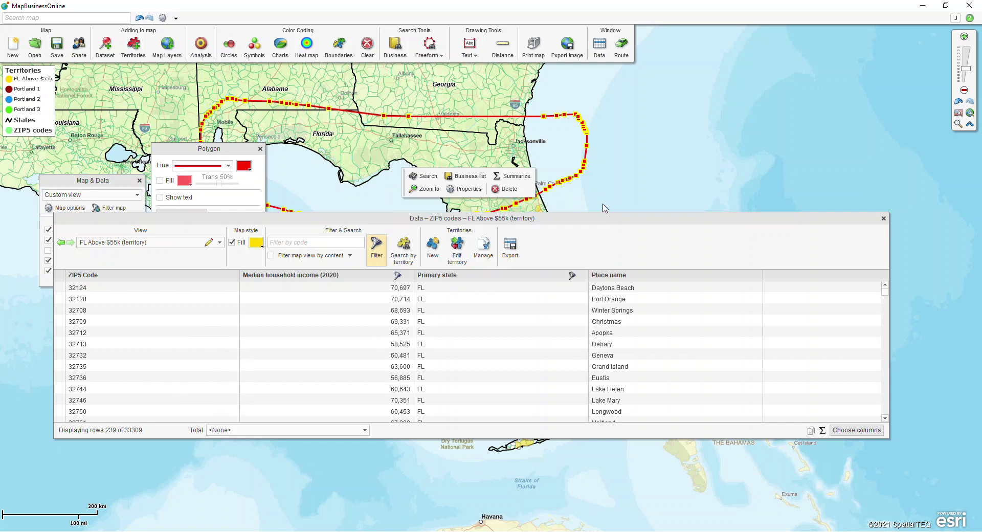
Delete the freeform polygon from the map and close the data and properties windows
left_click(883, 217)
left_click(508, 189)
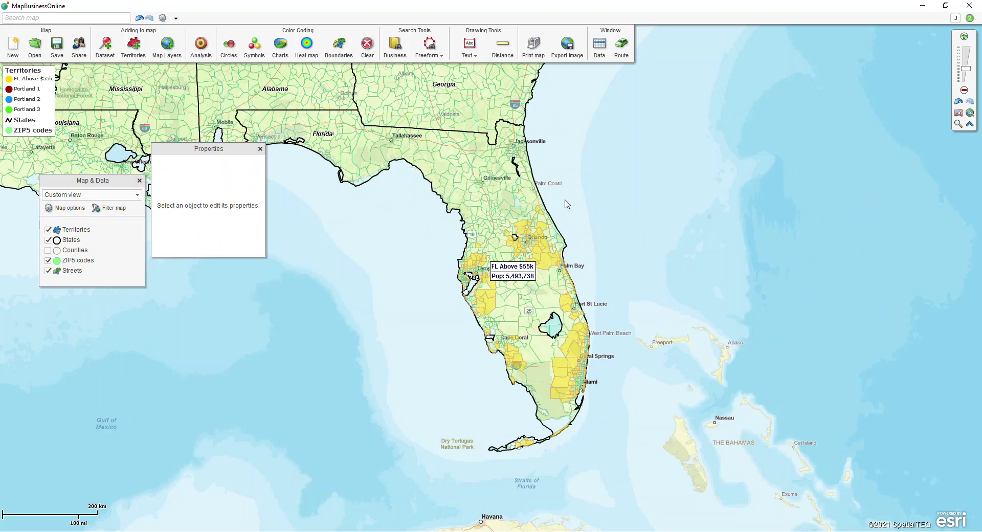
left_click(260, 149)
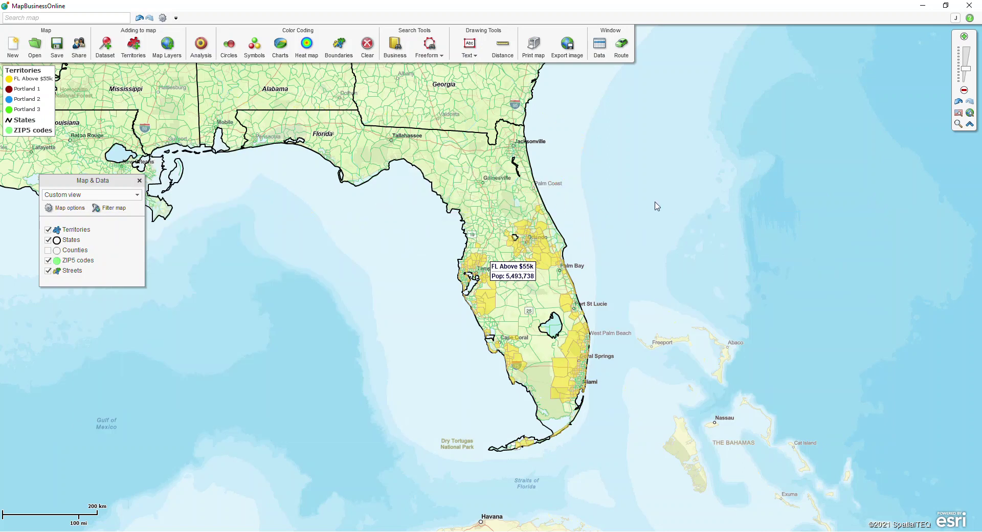